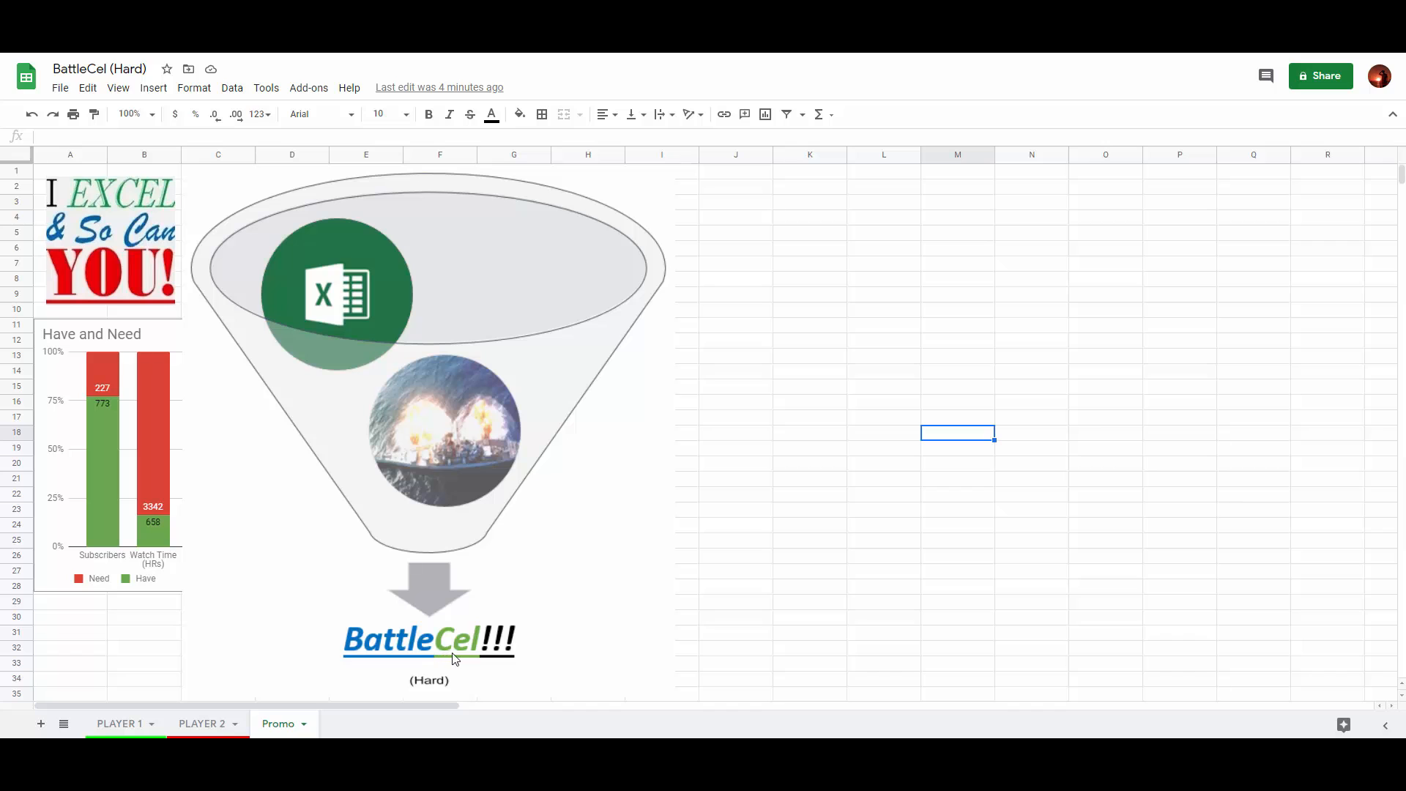
- Look over the promotional graphics and the channel comments about making a game on the Promo sheet
click(1393, 707)
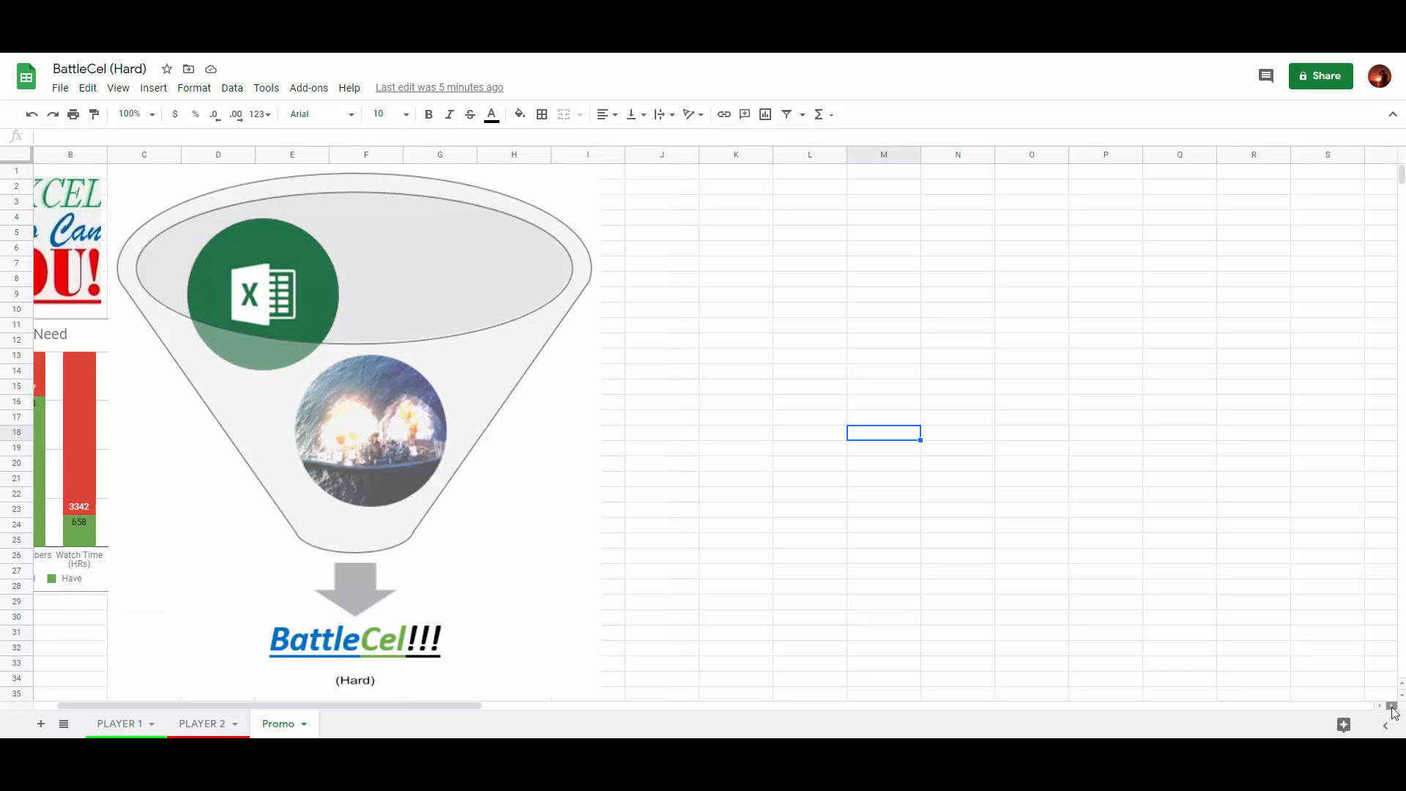
drag(1392, 709, 1392, 709)
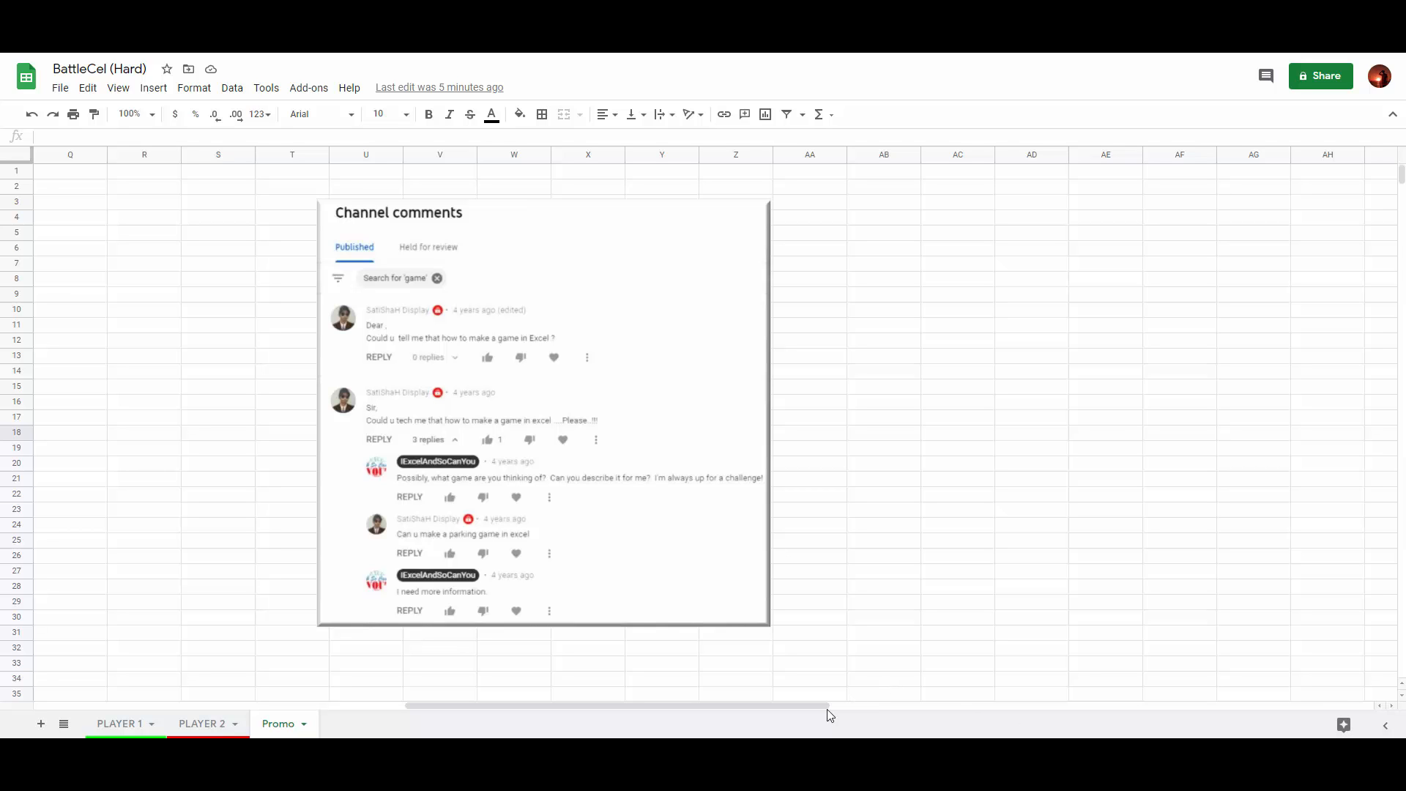
drag(814, 705, 484, 642)
click(786, 418)
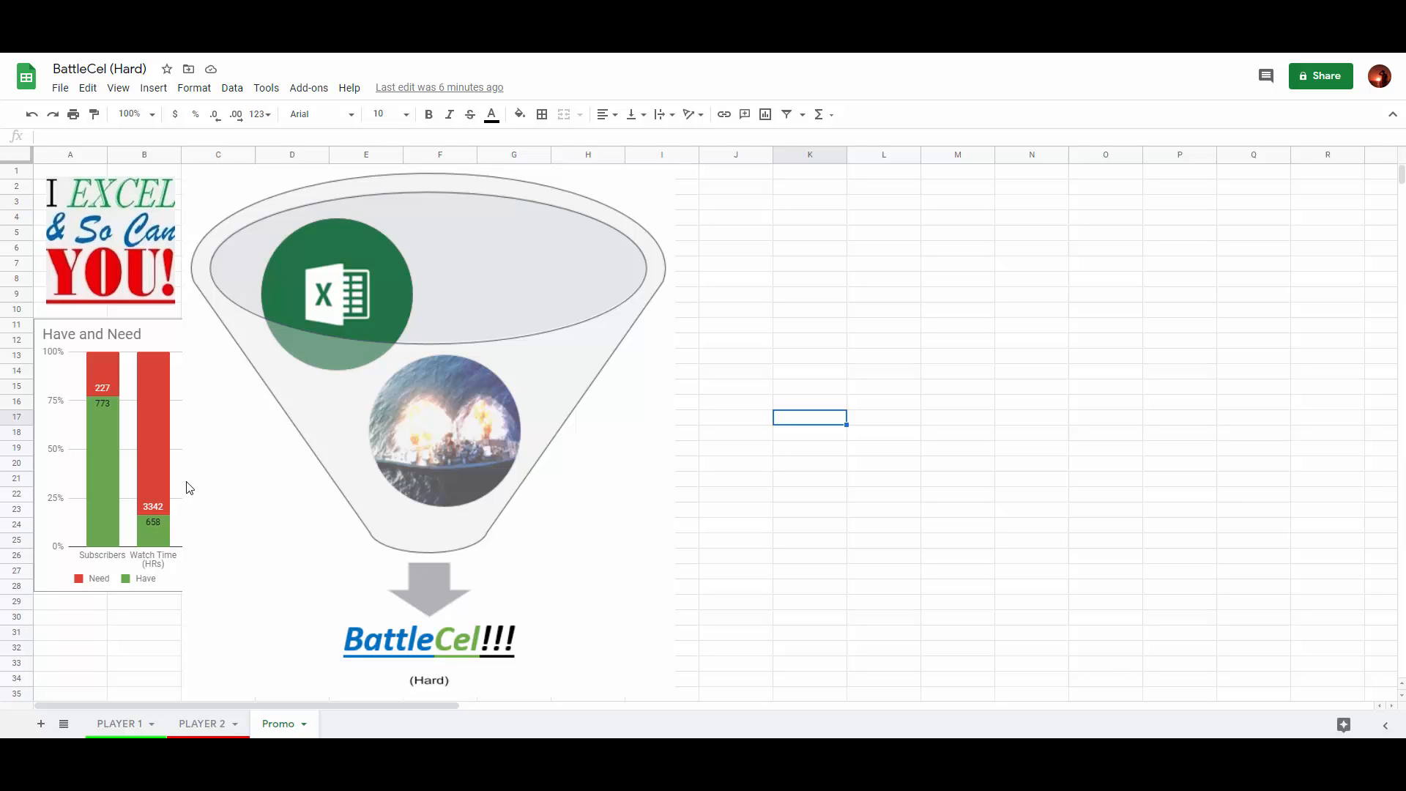
- Open the PLAYER 1 sheet and examine both boards, the Carrier's placement check in E4 and the enemy-guess cell V19
click(124, 723)
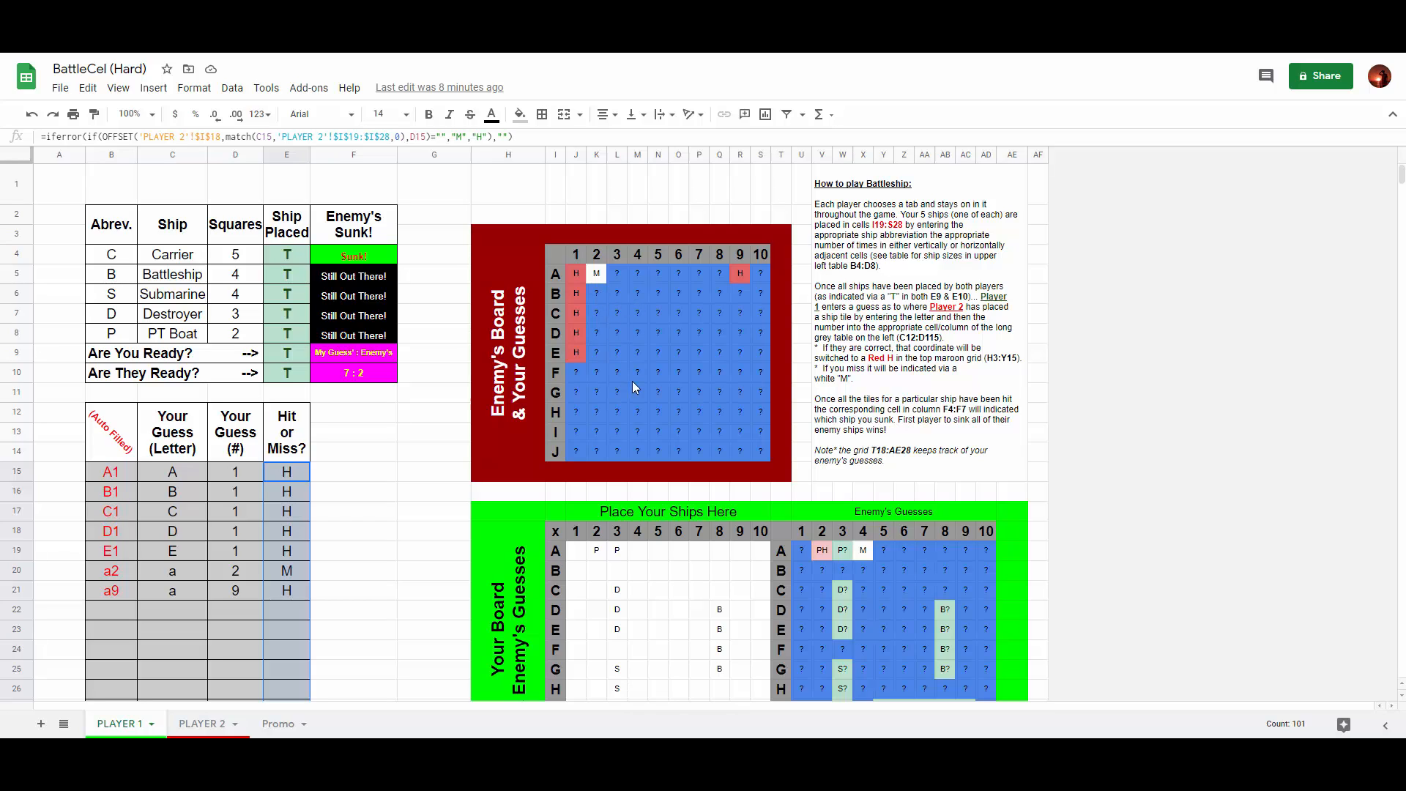
scroll(639, 410, down, 2)
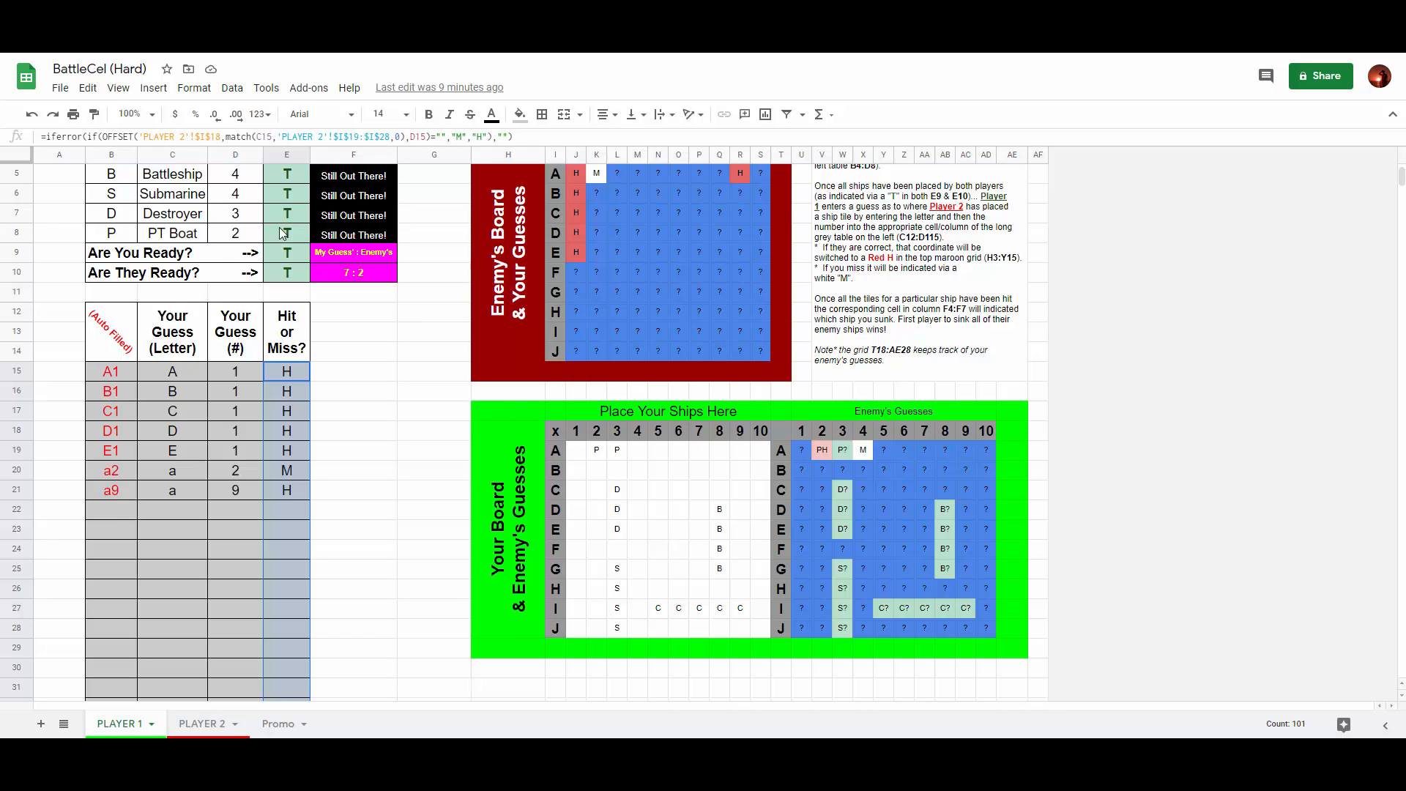
scroll(282, 232, up, 3)
click(288, 254)
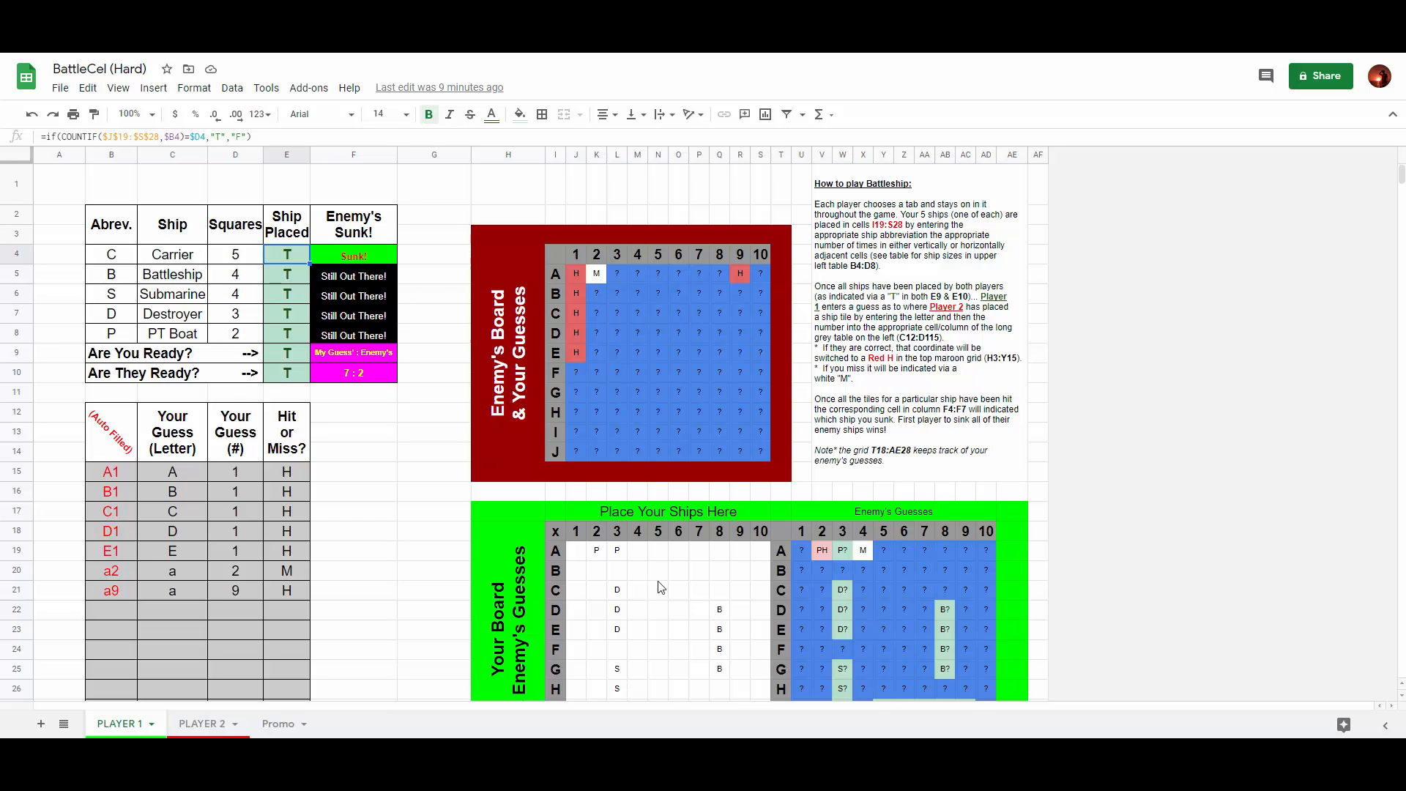
scroll(660, 586, down, 2)
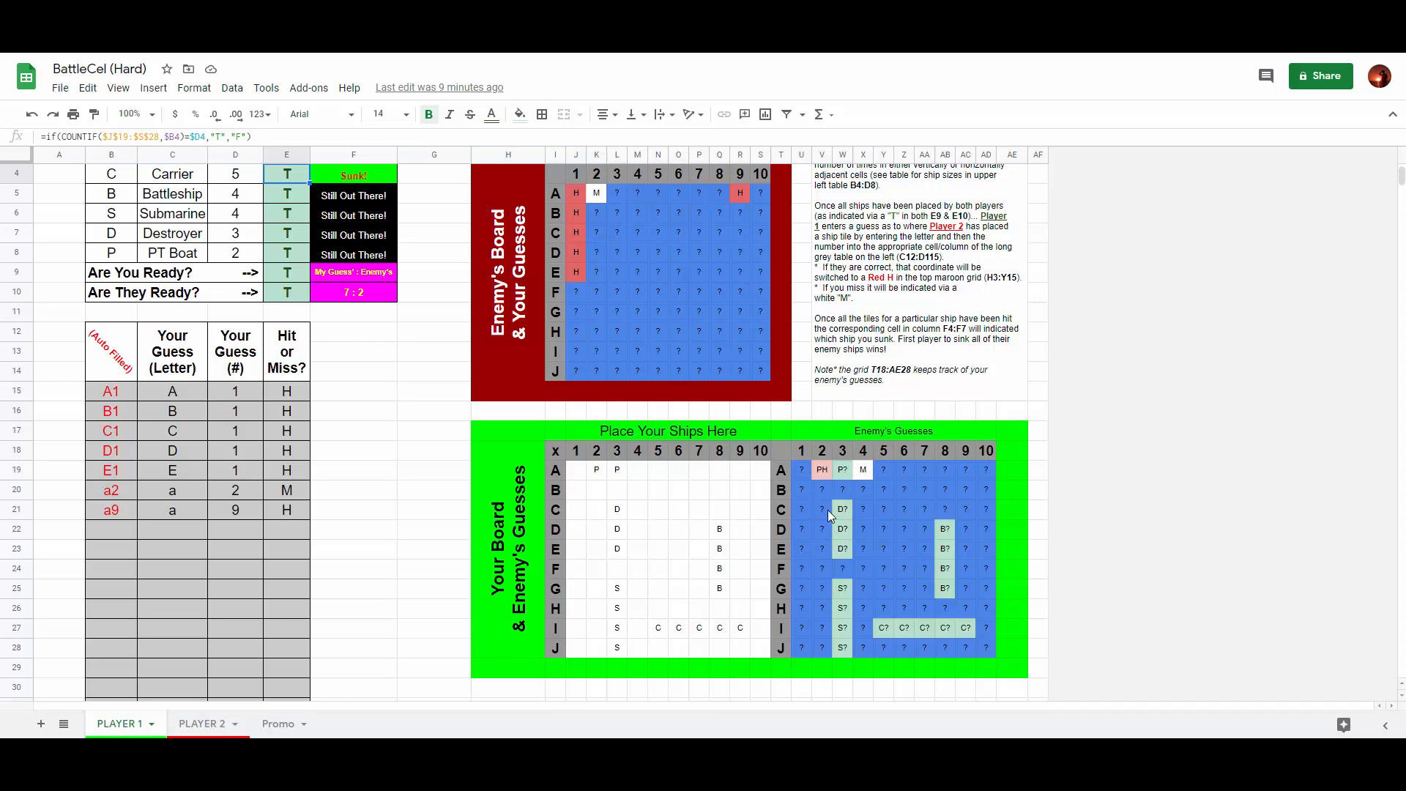
click(824, 472)
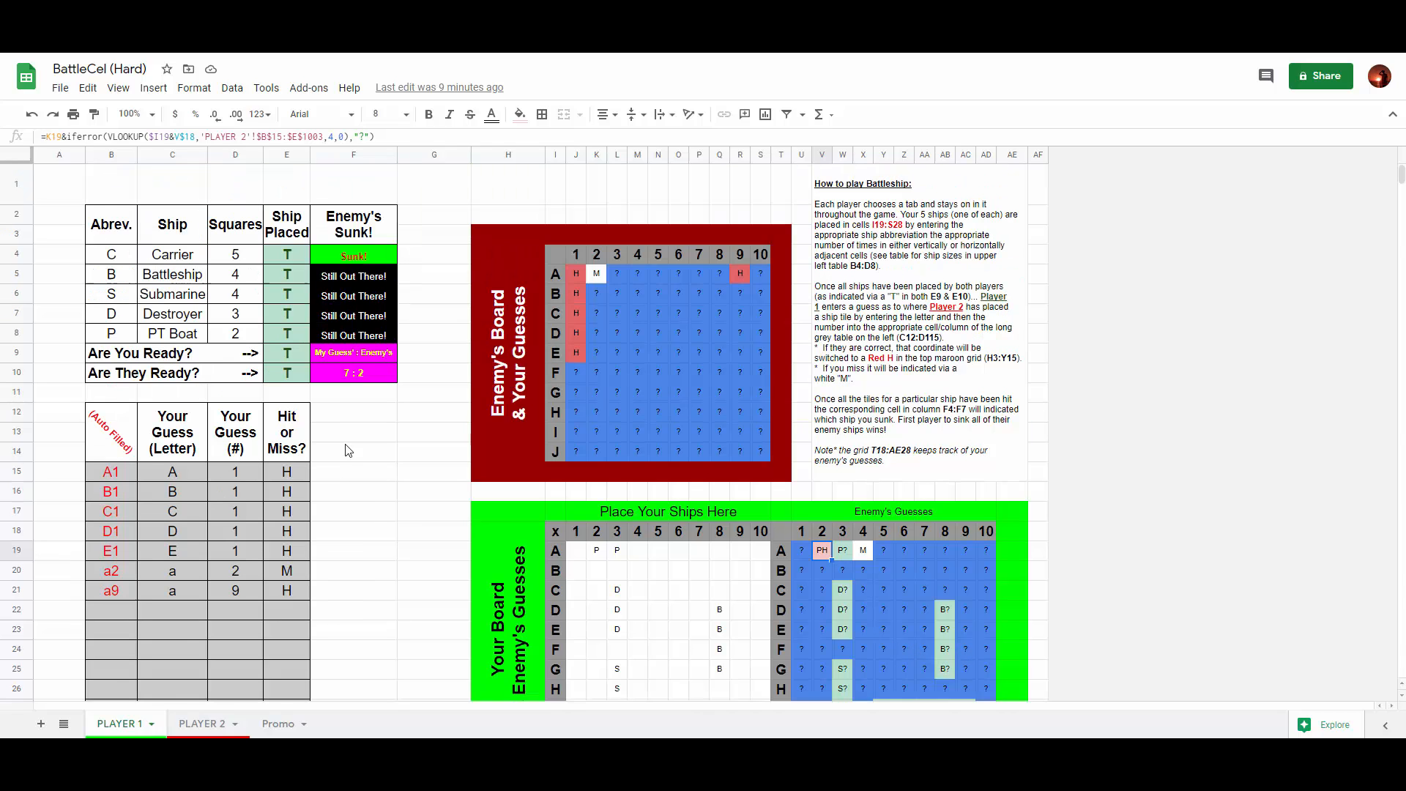
- Review the ship list in B4:D8 and inspect the ranges used by the Carrier's Ship Placed formula in E4
scroll(348, 451, up, 2)
drag(116, 255, 236, 336)
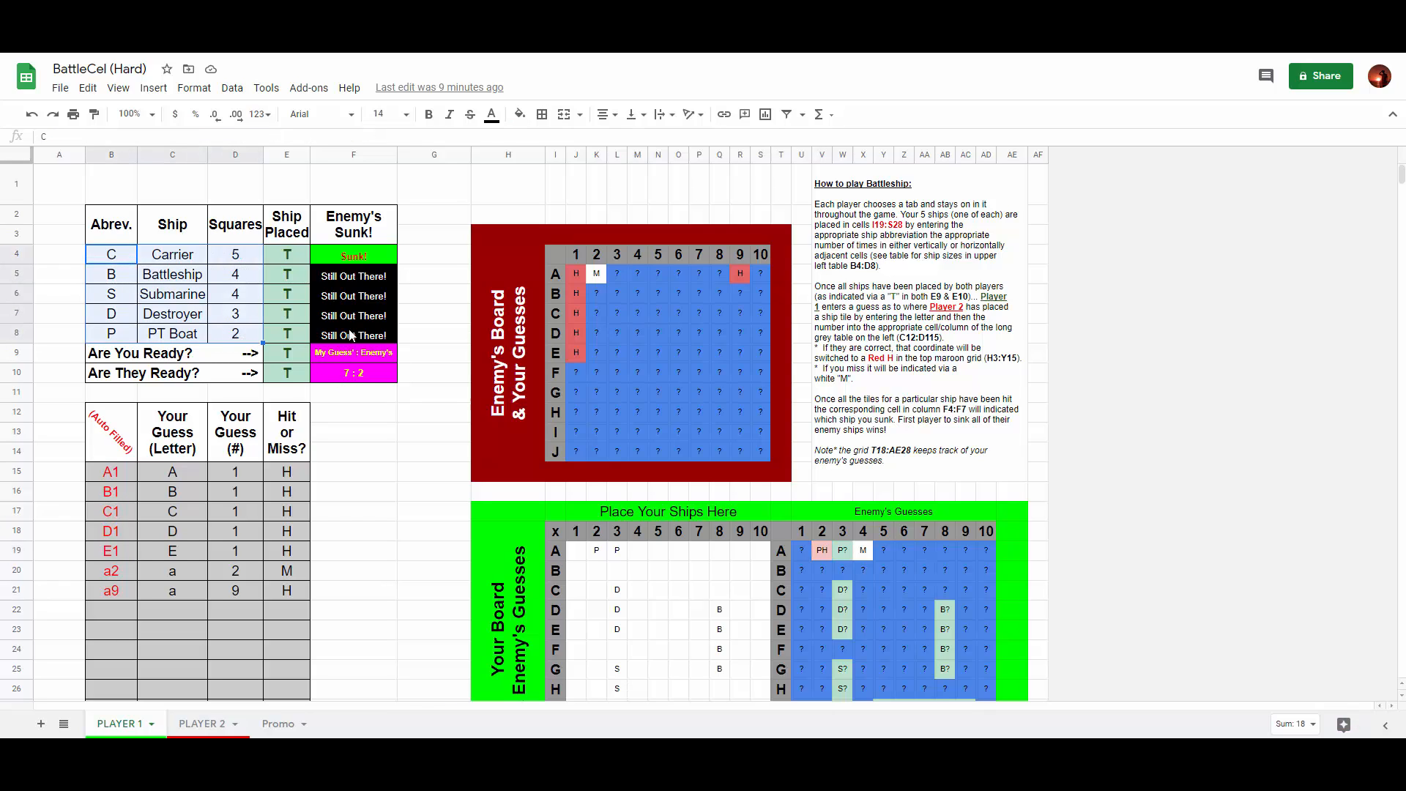
click(293, 256)
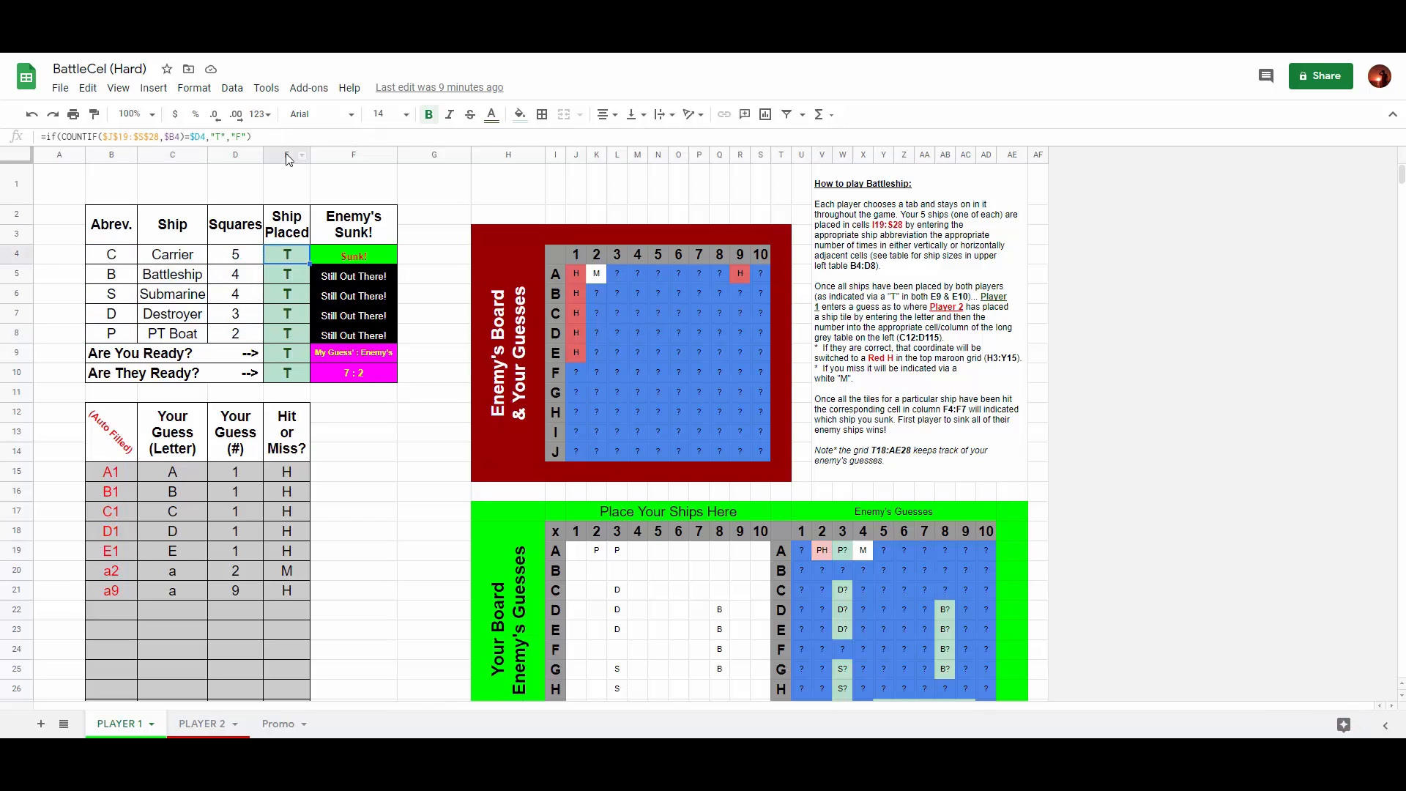
key(F2)
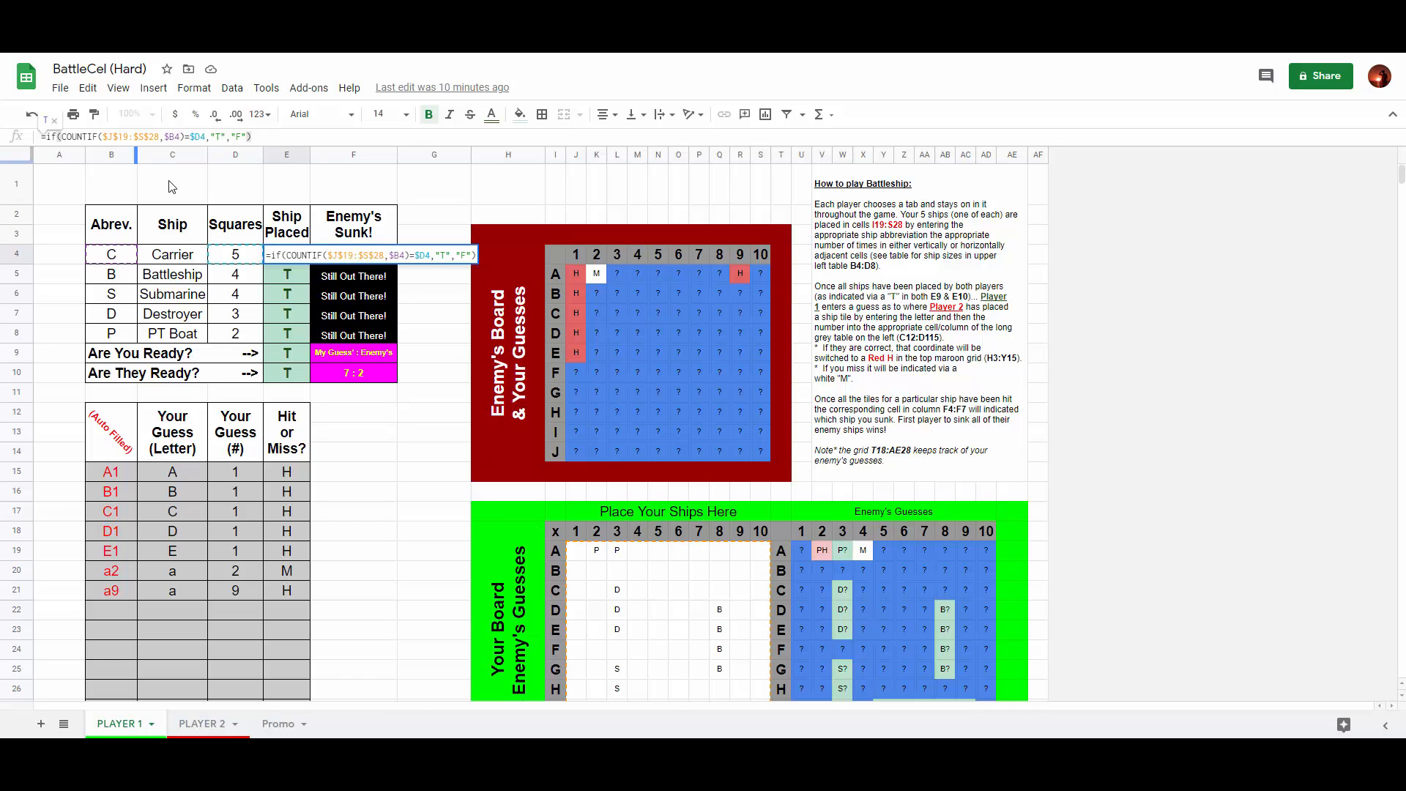
scroll(473, 504, down, 1)
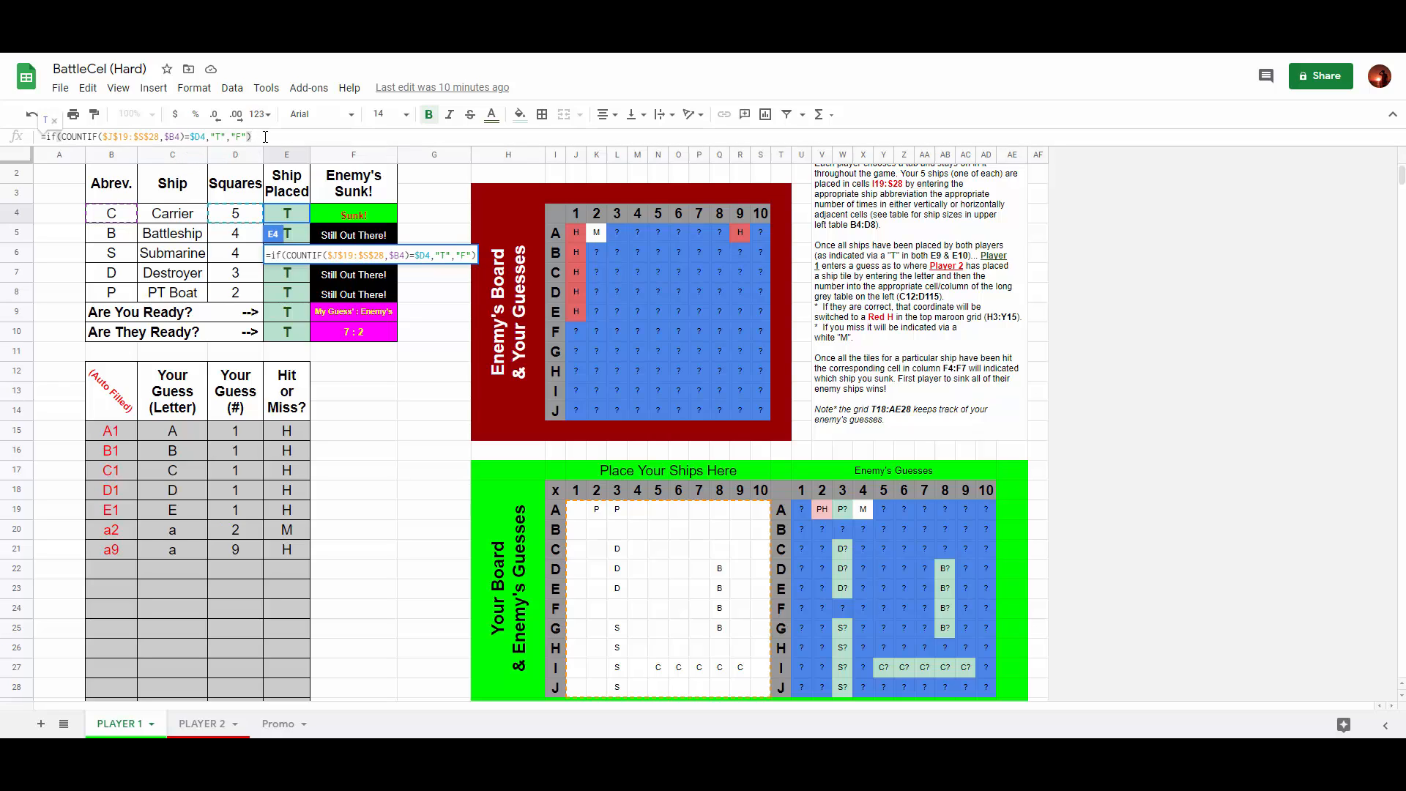
key(Escape)
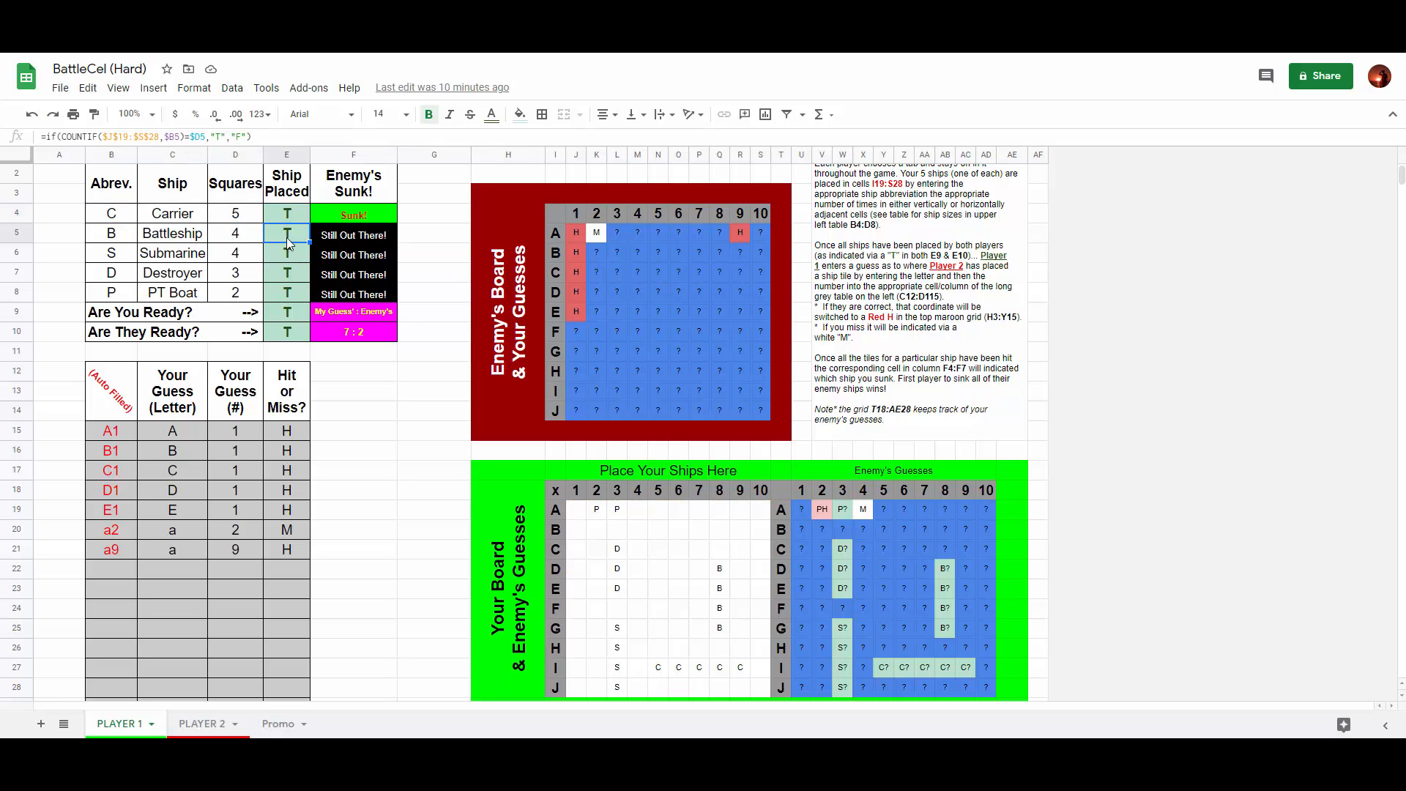
- Inspect the formulas behind "Are You Ready?" in E9 and "Are They Ready?" in E10
click(297, 314)
click(193, 139)
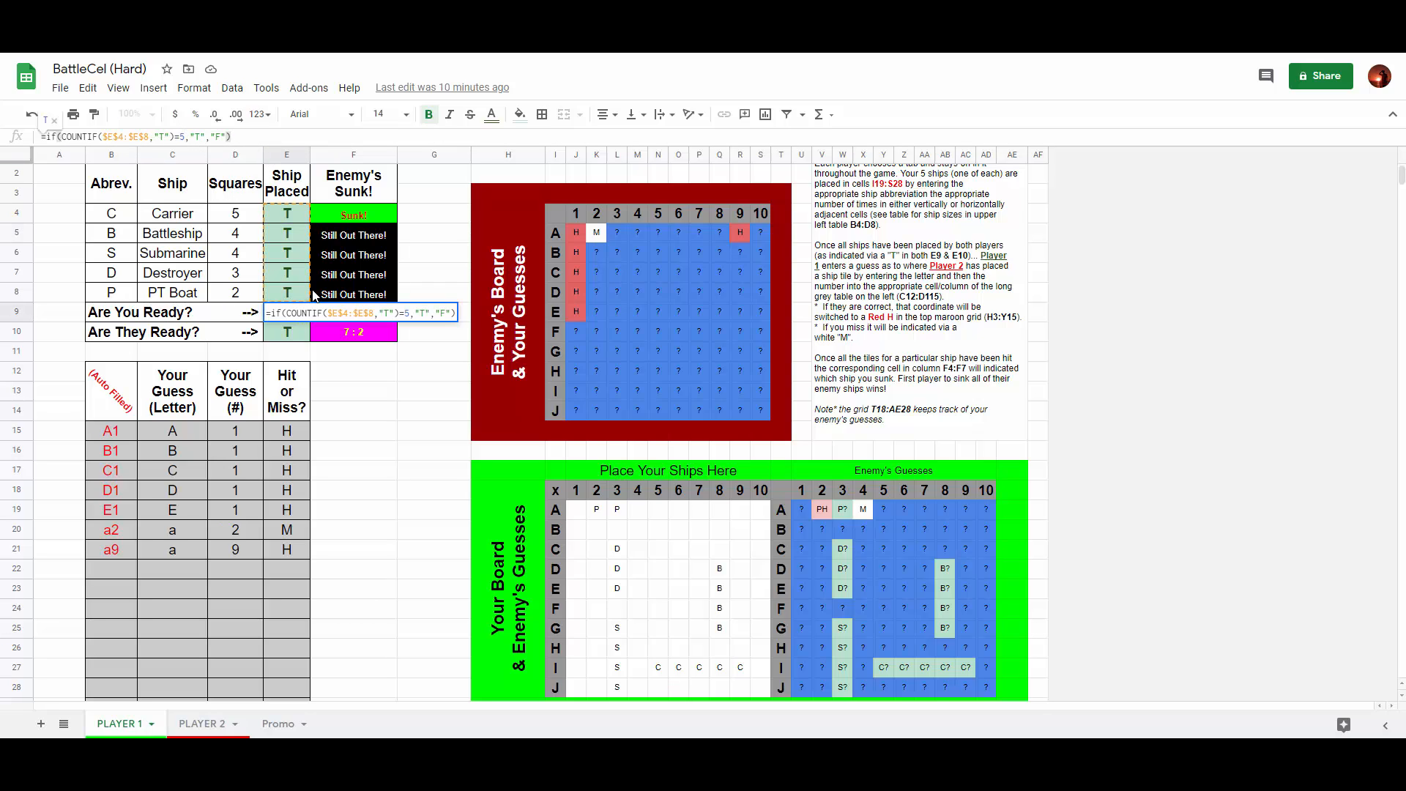
click(293, 331)
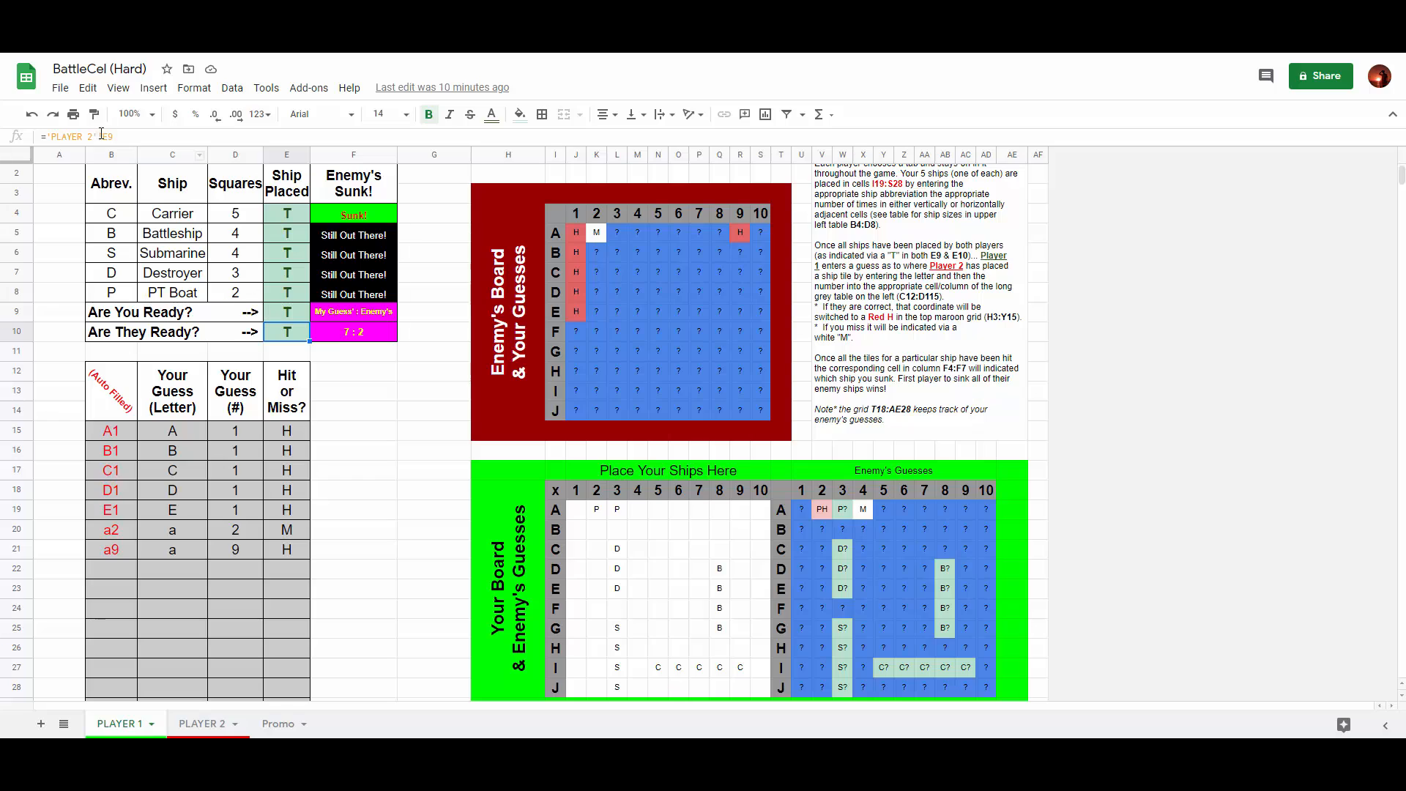
click(290, 344)
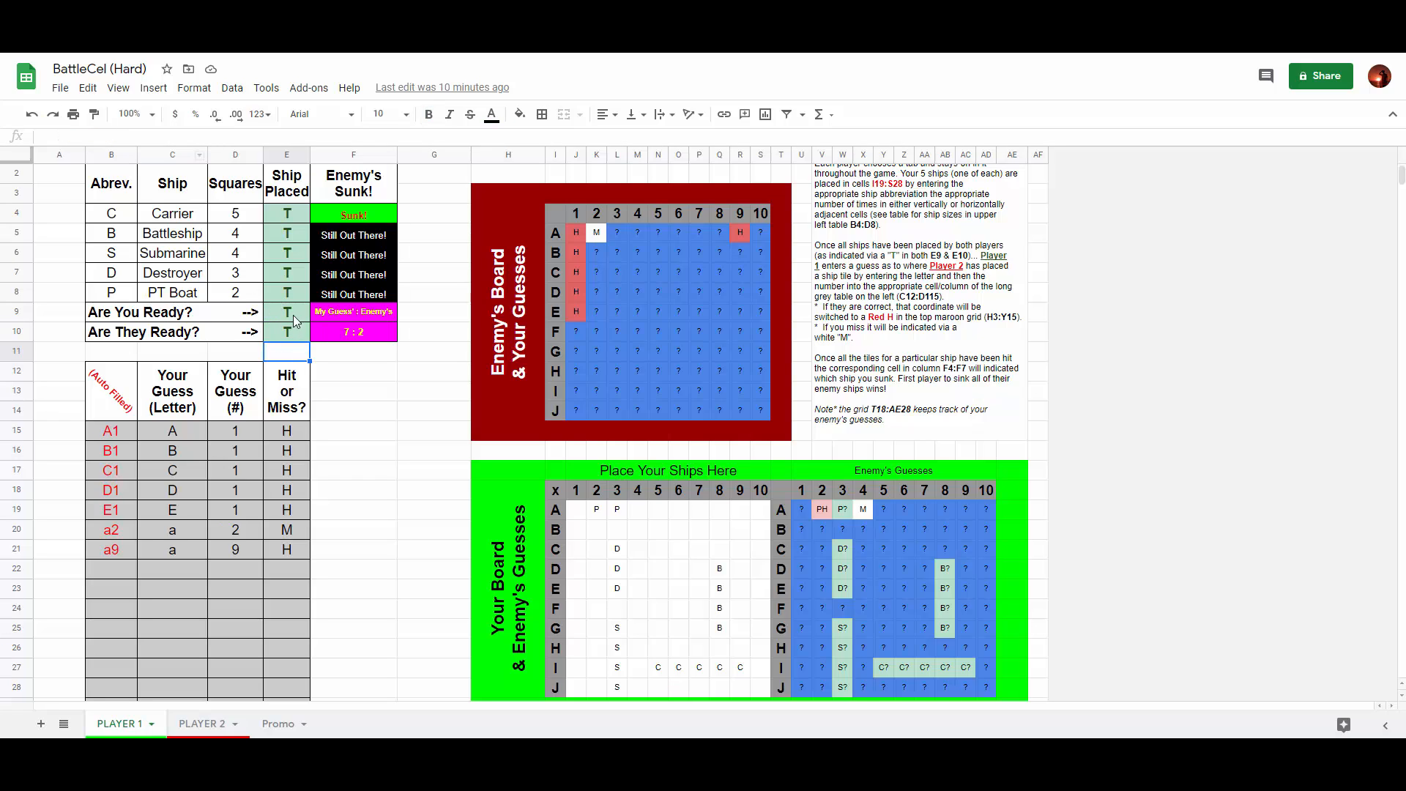
- Inspect the Carrier's Enemy's Sunk formula in F4 and the guess-count formula in F10
click(362, 213)
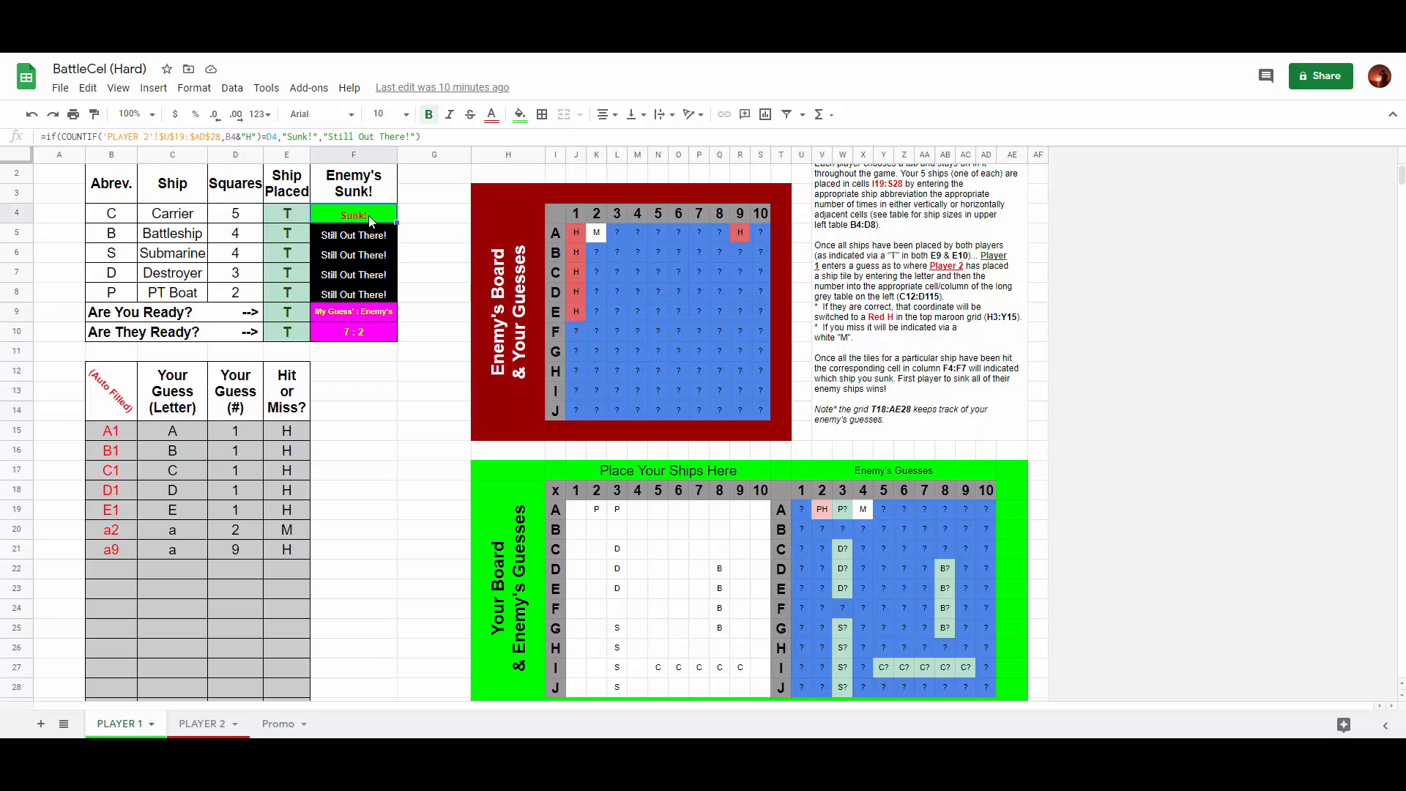
click(431, 137)
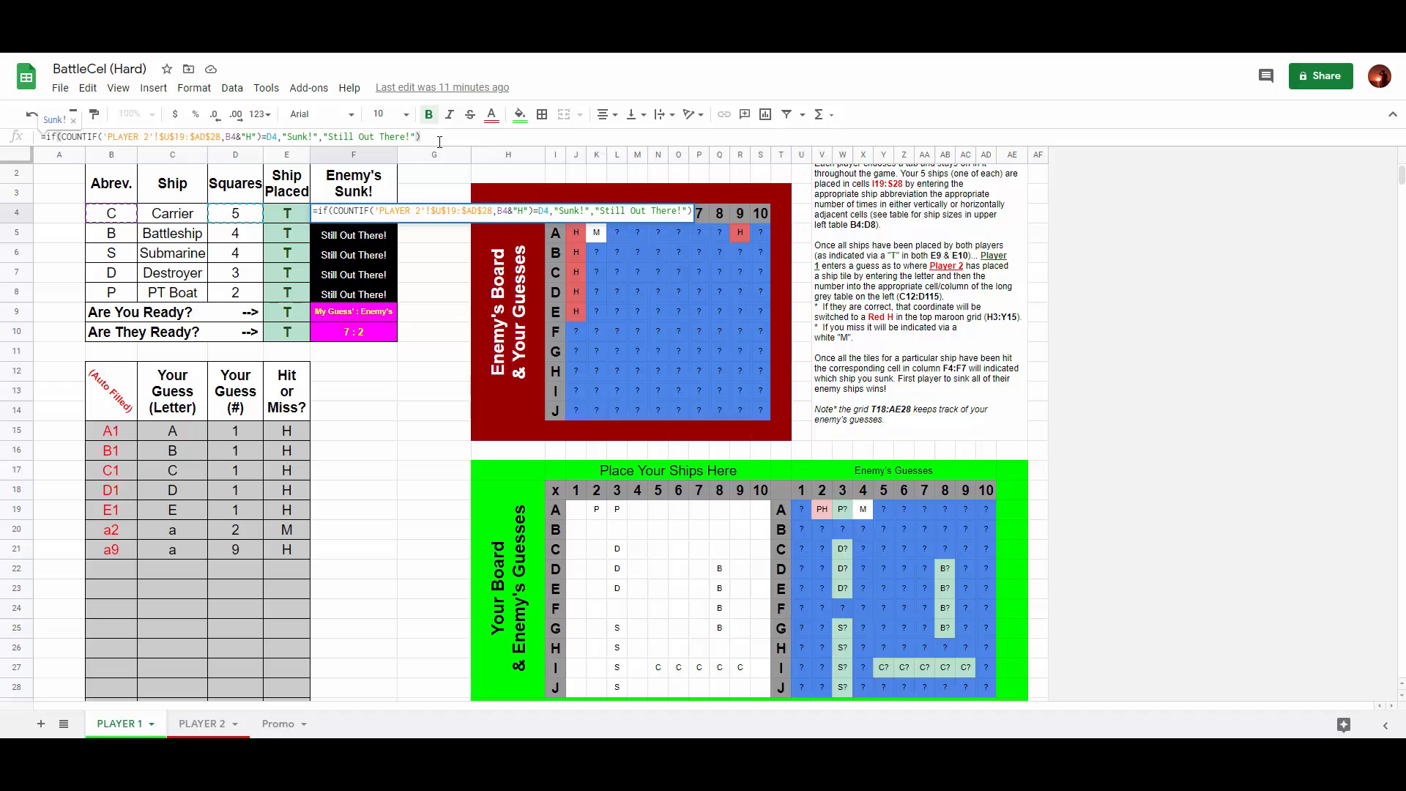
click(381, 332)
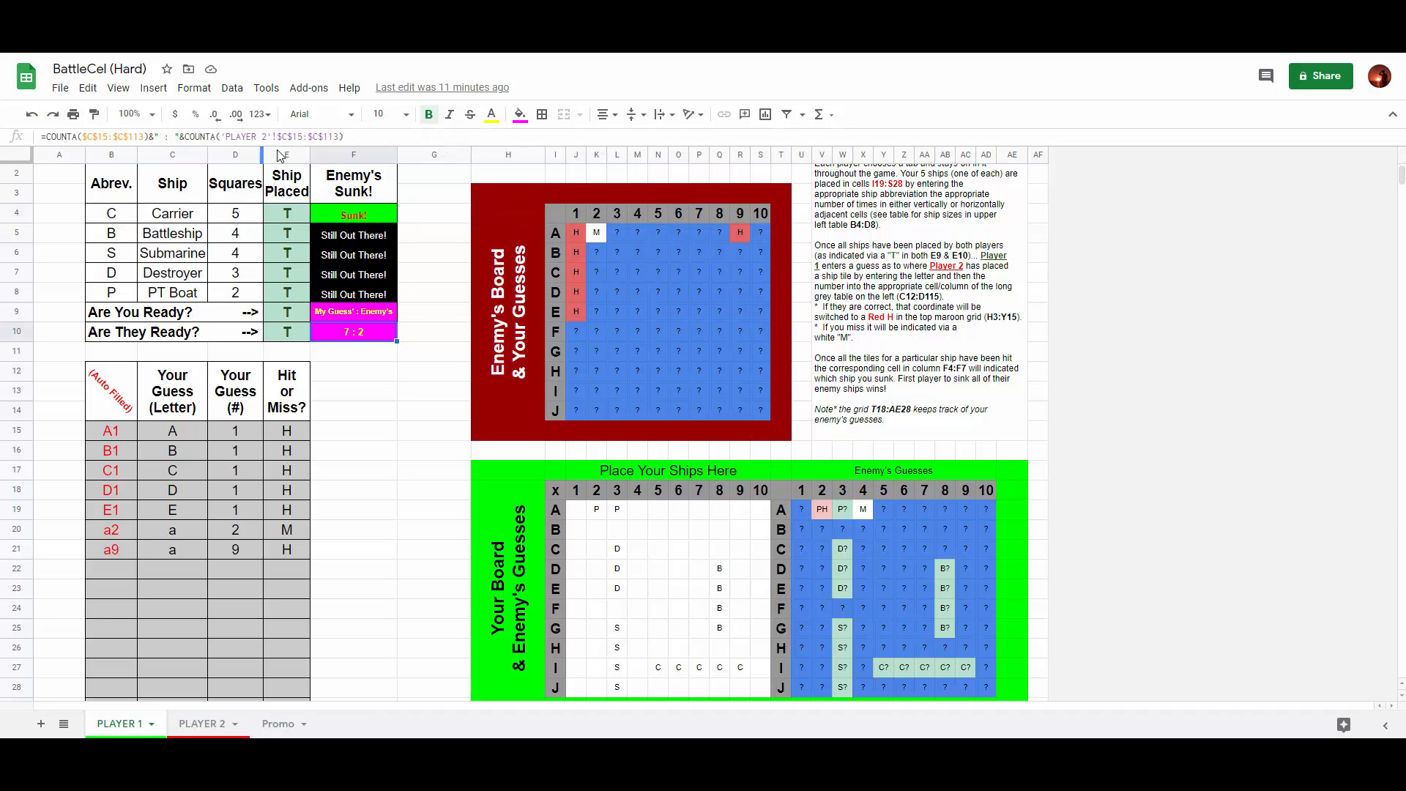
click(375, 138)
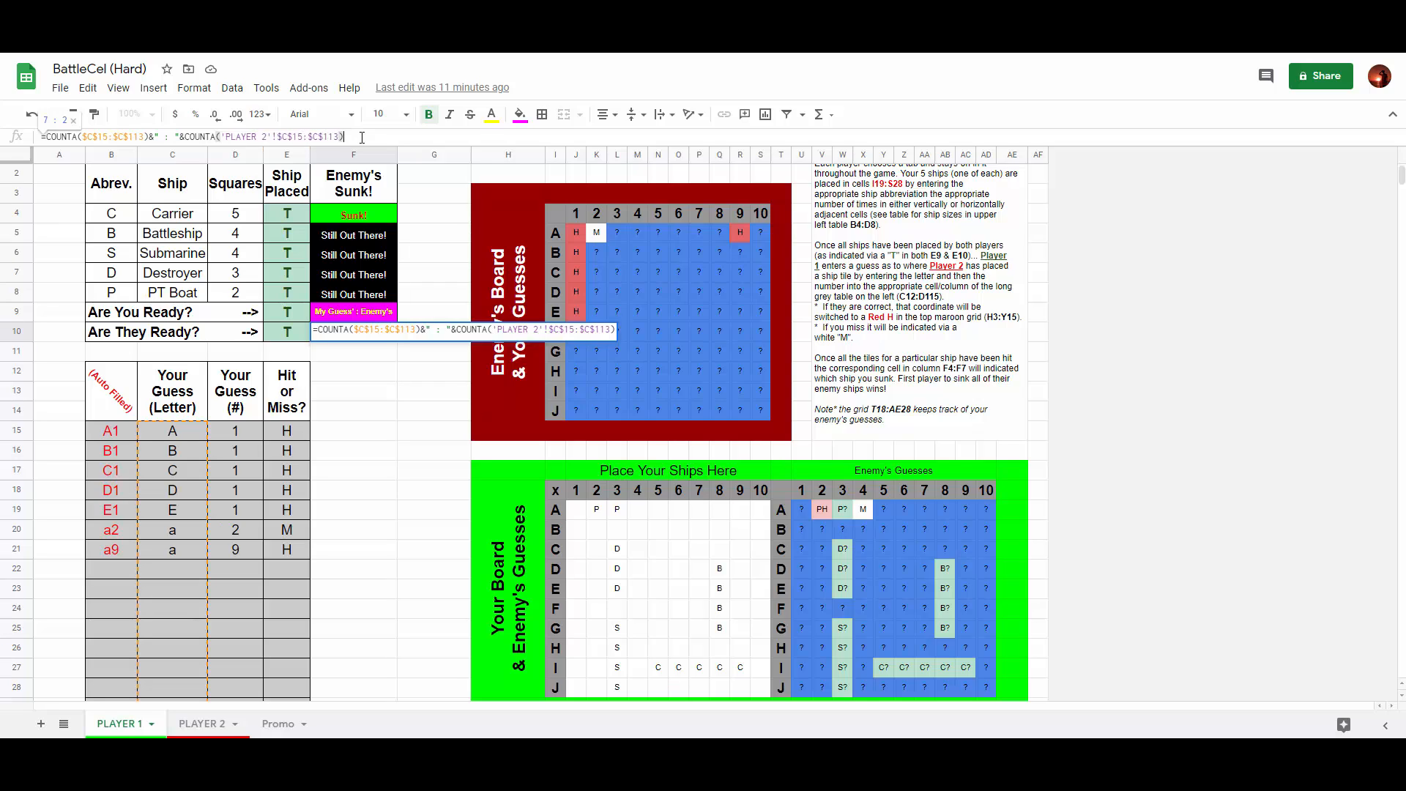
click(385, 333)
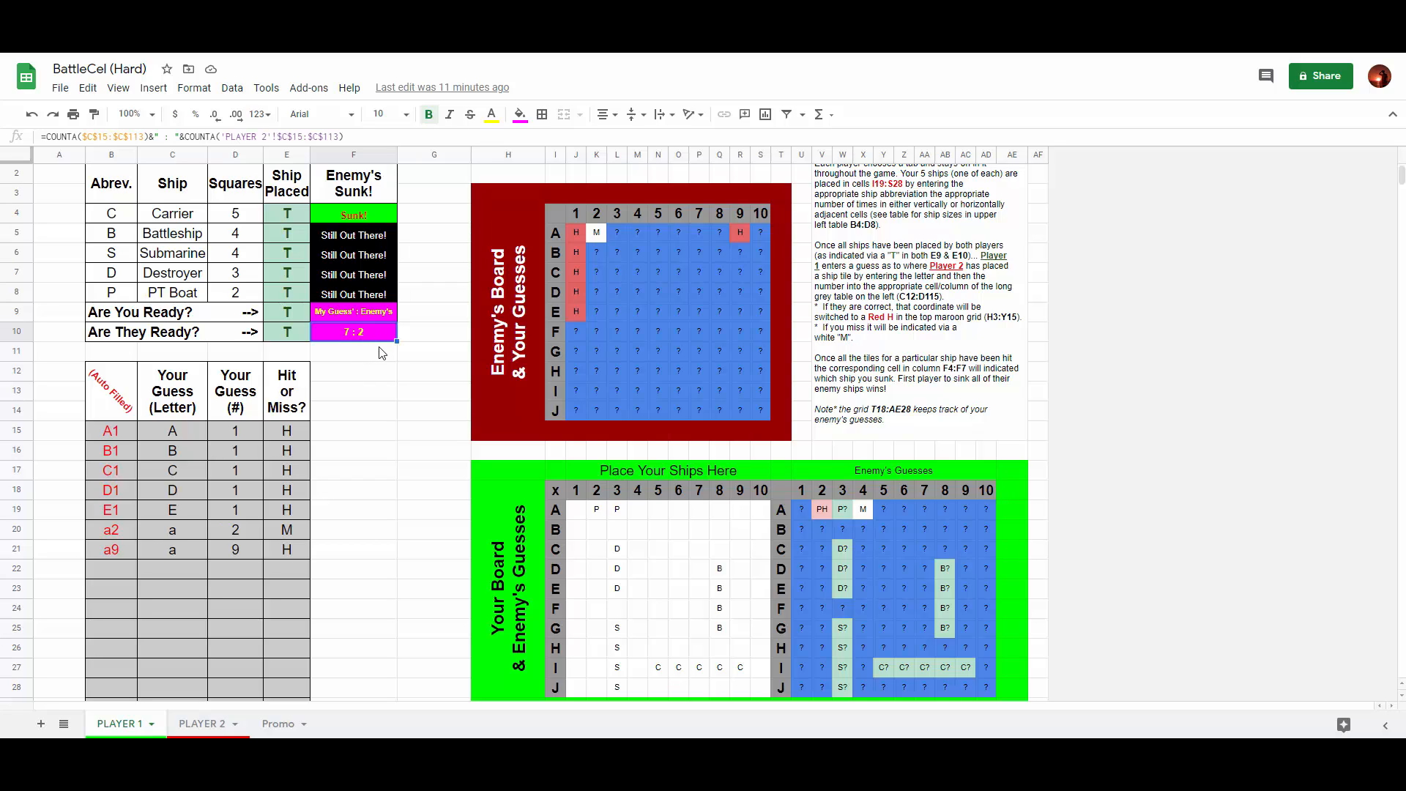
- Inspect the auto-filled coordinate formula in B15 and the letter and number guess cells it combines
click(368, 477)
click(160, 435)
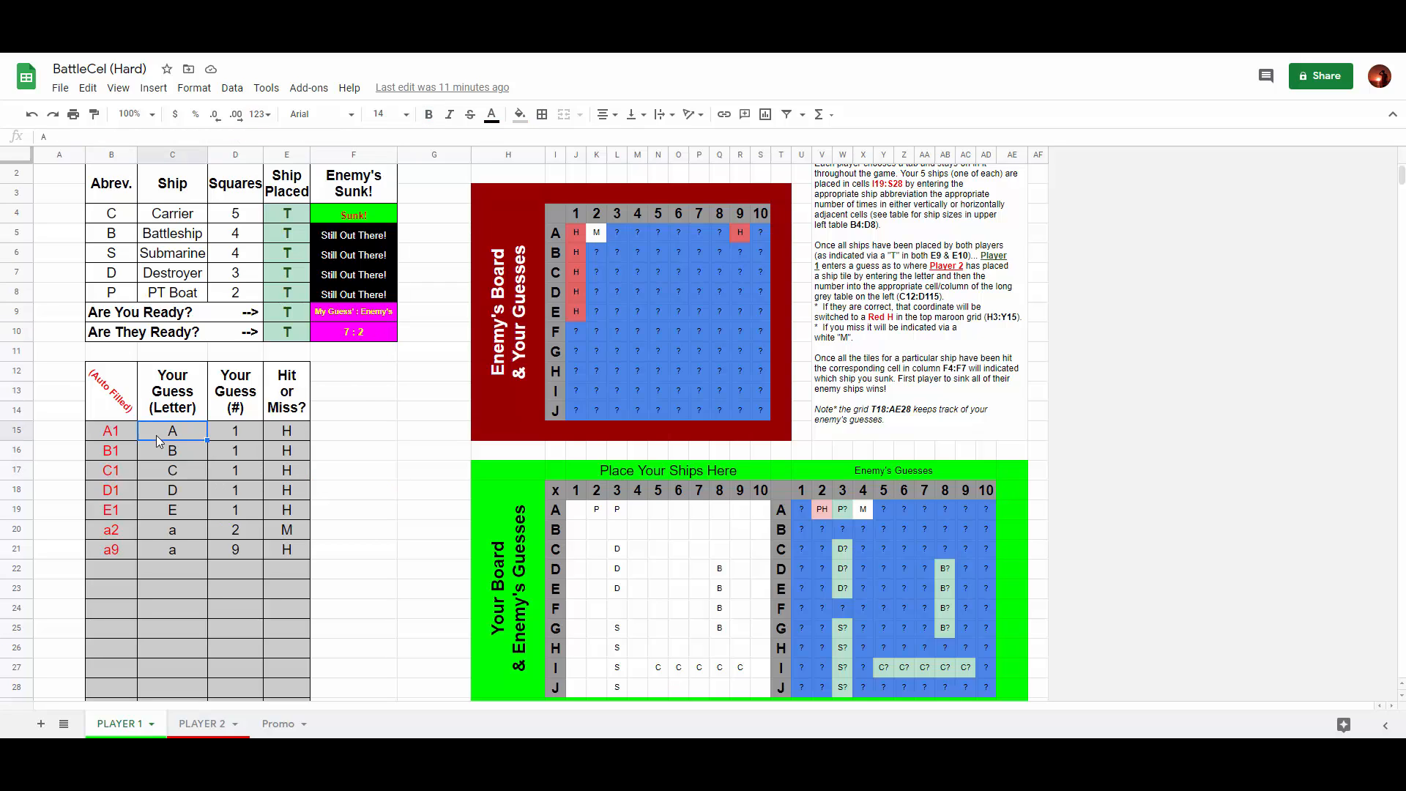
click(119, 431)
double_click(119, 432)
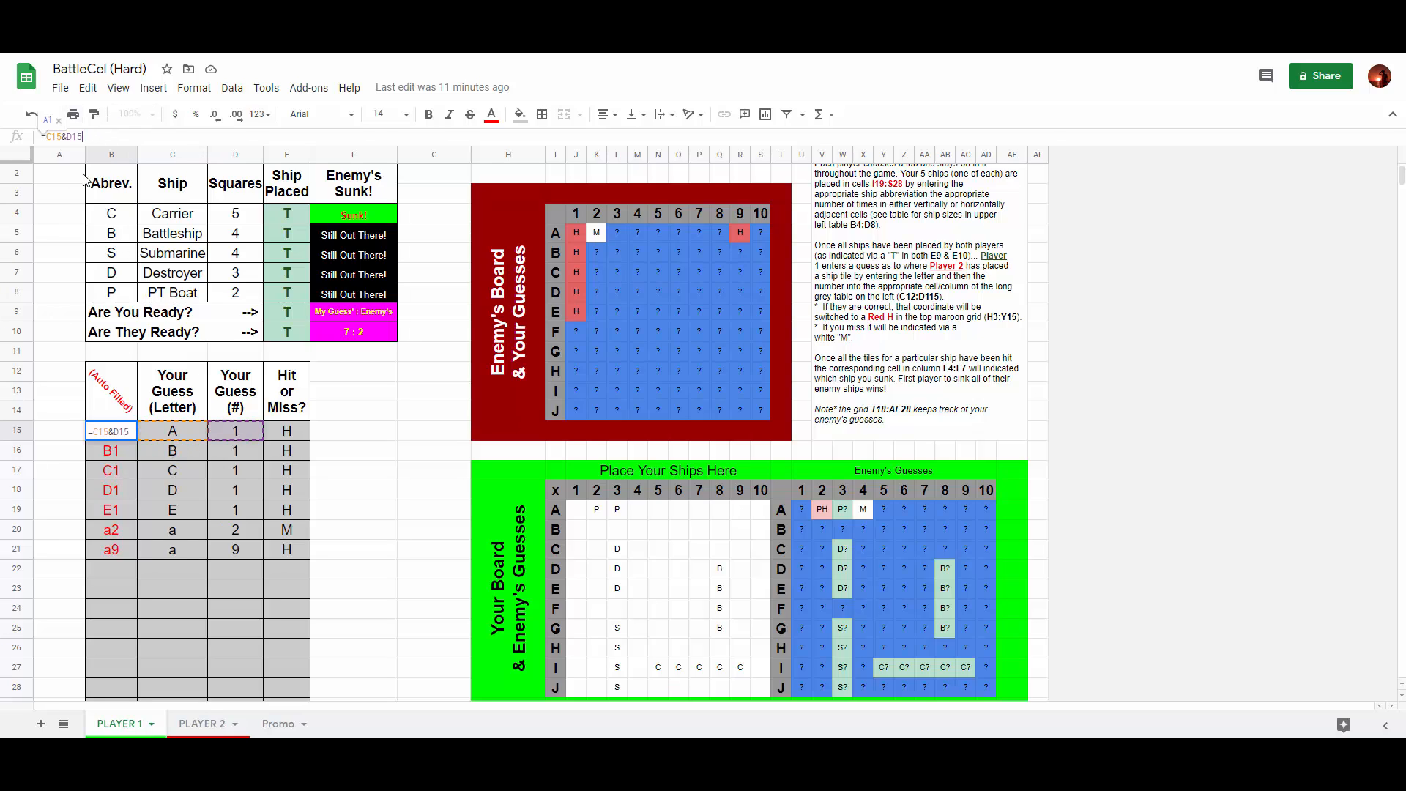
click(245, 431)
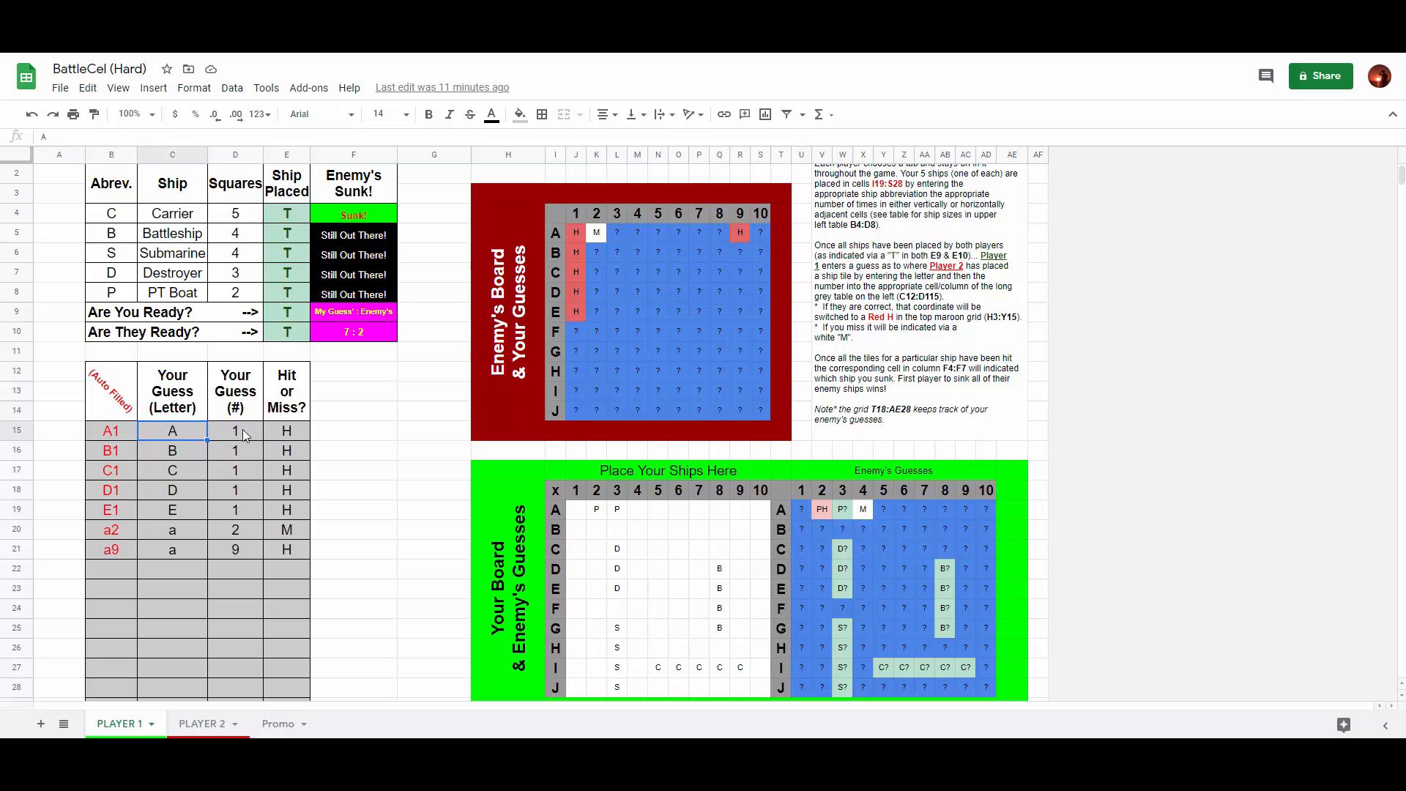
- Inspect the Hit or Miss formula in E15, check the PLAYER 2 sheet it refers to, and return to PLAYER 1
click(267, 433)
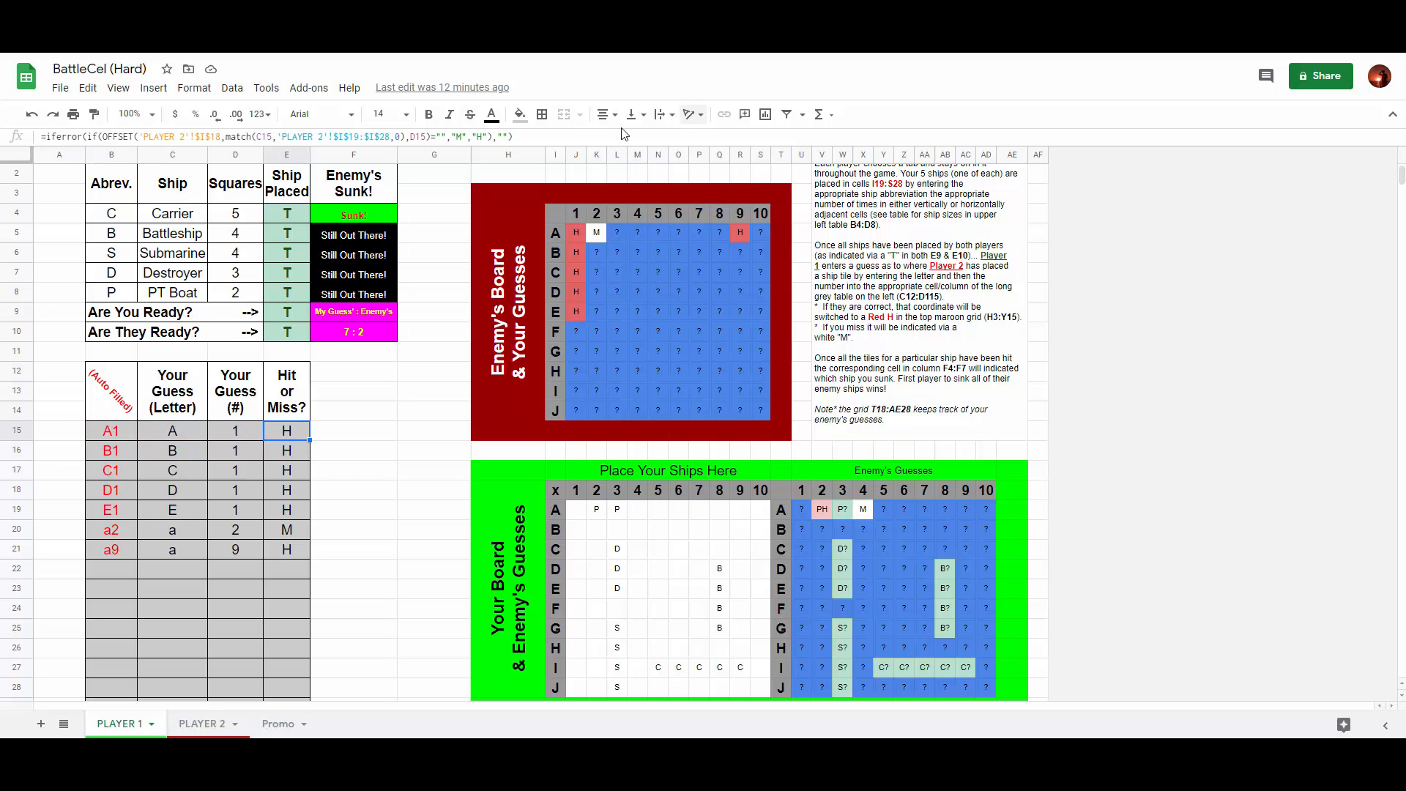
double_click(301, 436)
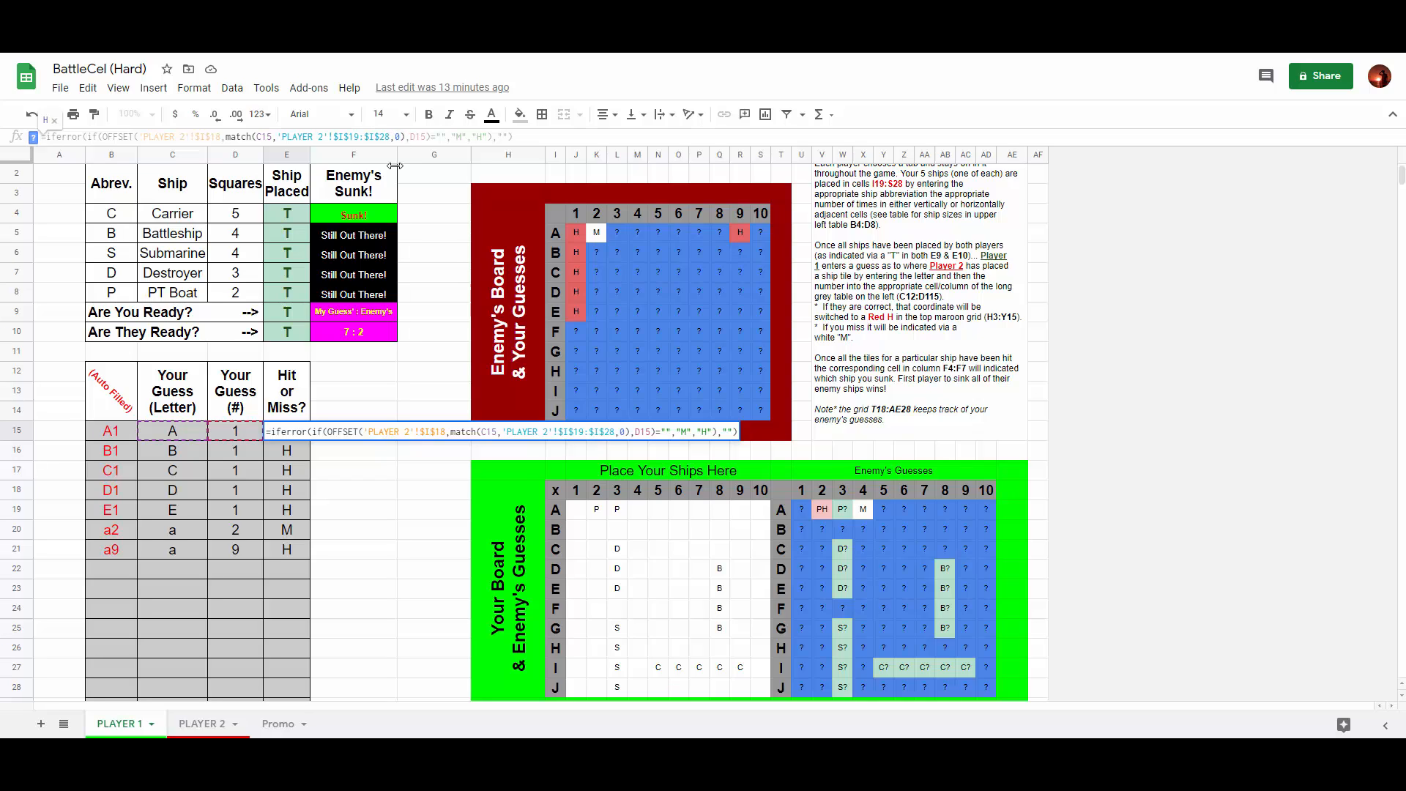
click(411, 137)
click(199, 723)
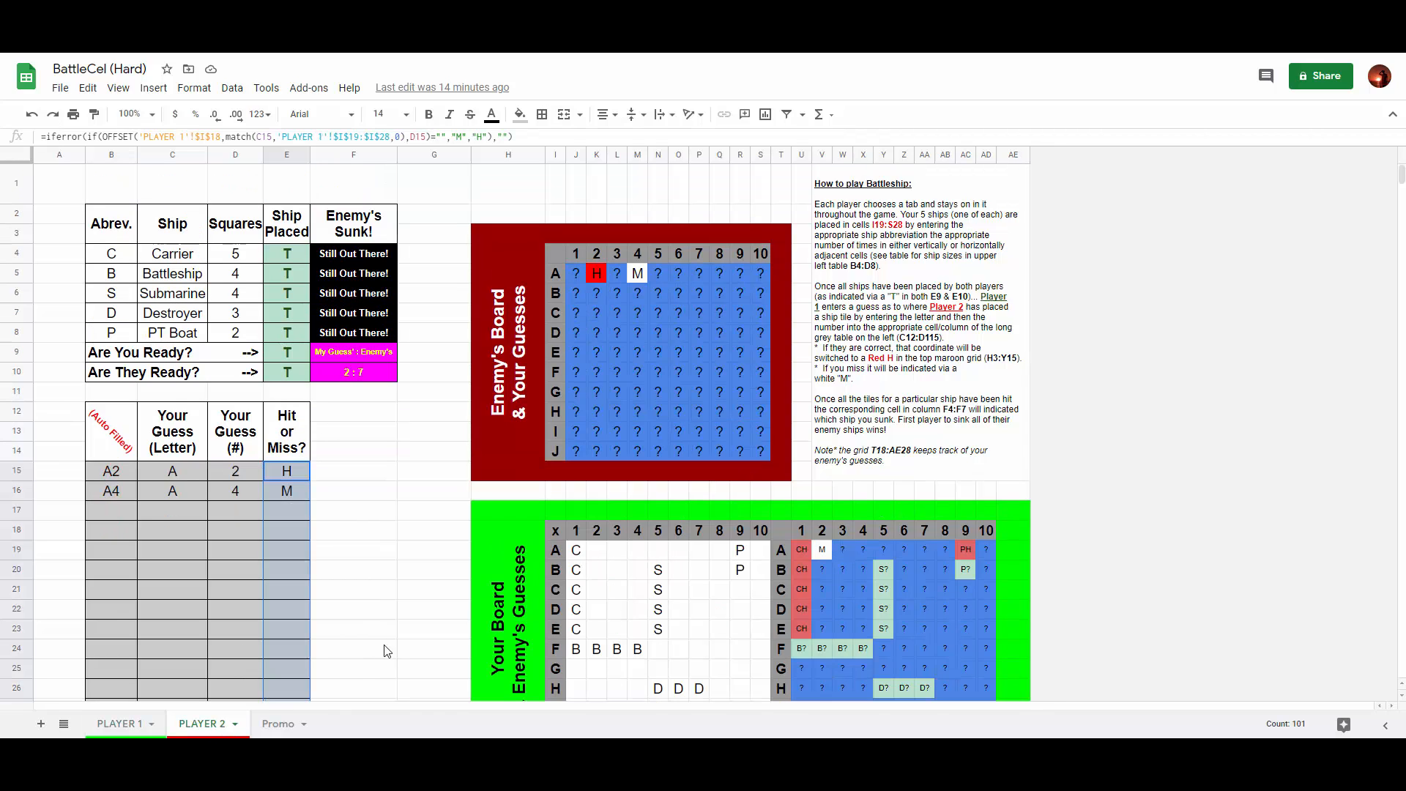
click(123, 723)
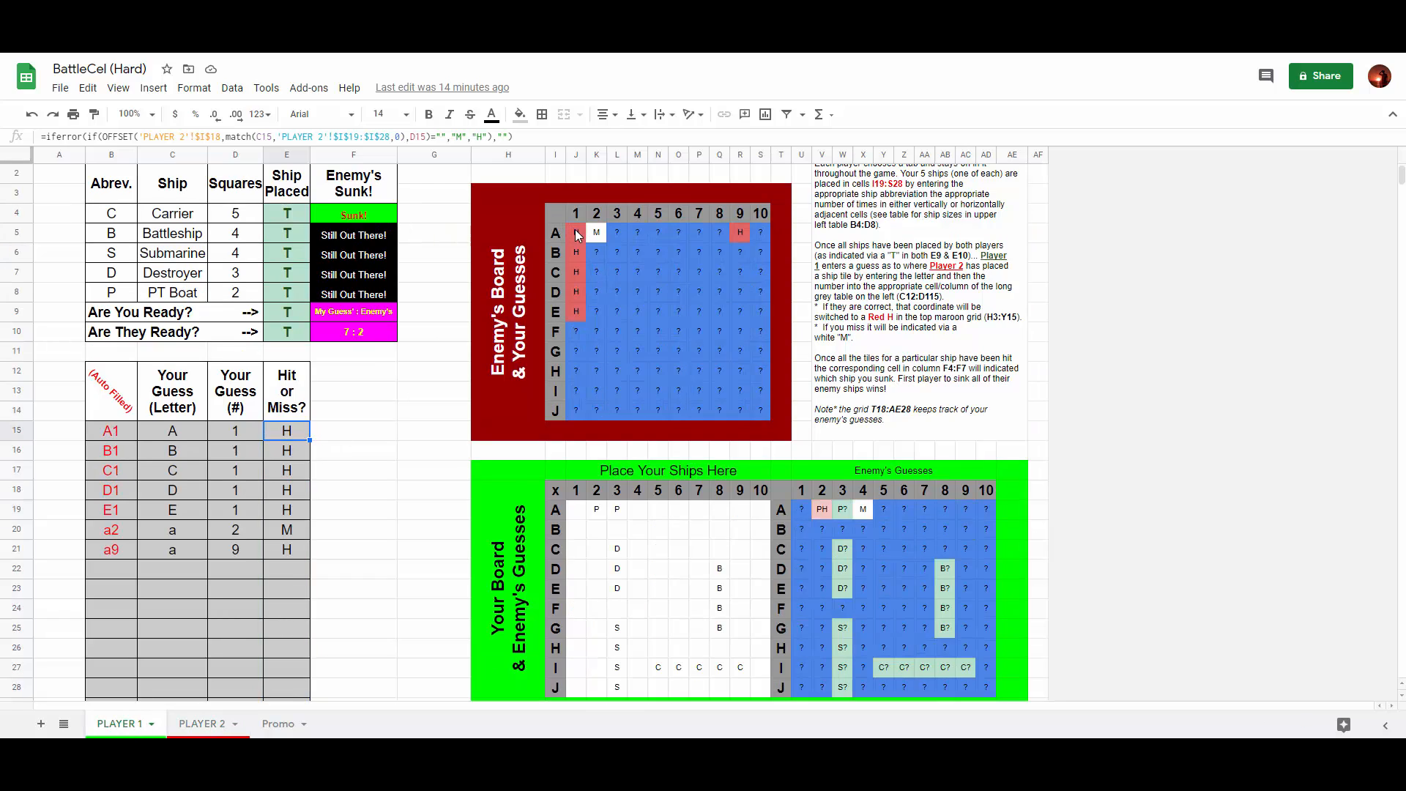
- Inspect the lookup formulas in J5 and K5 of the enemy's board and compare them with the BattleCel (Easy) version
key(F2)
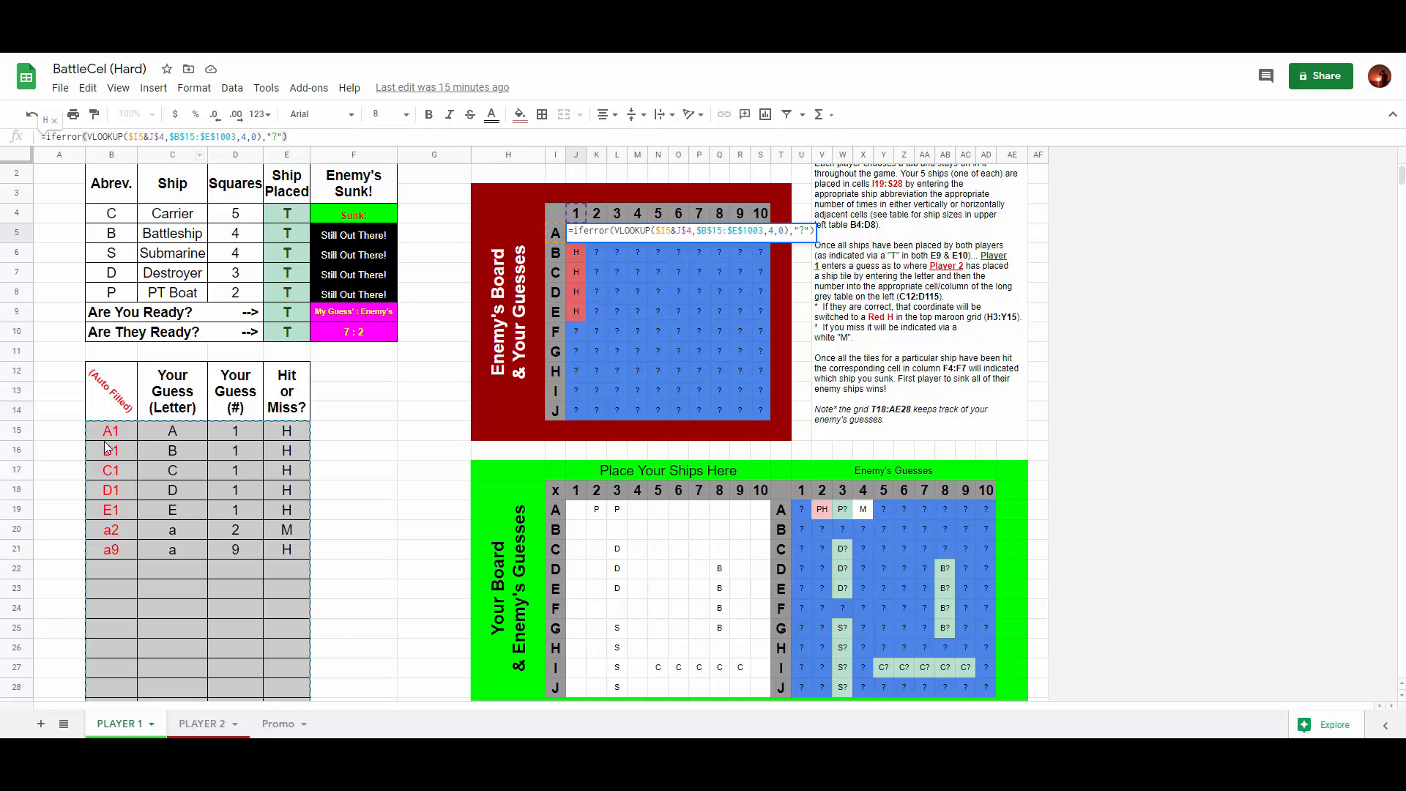
click(164, 137)
key(Return)
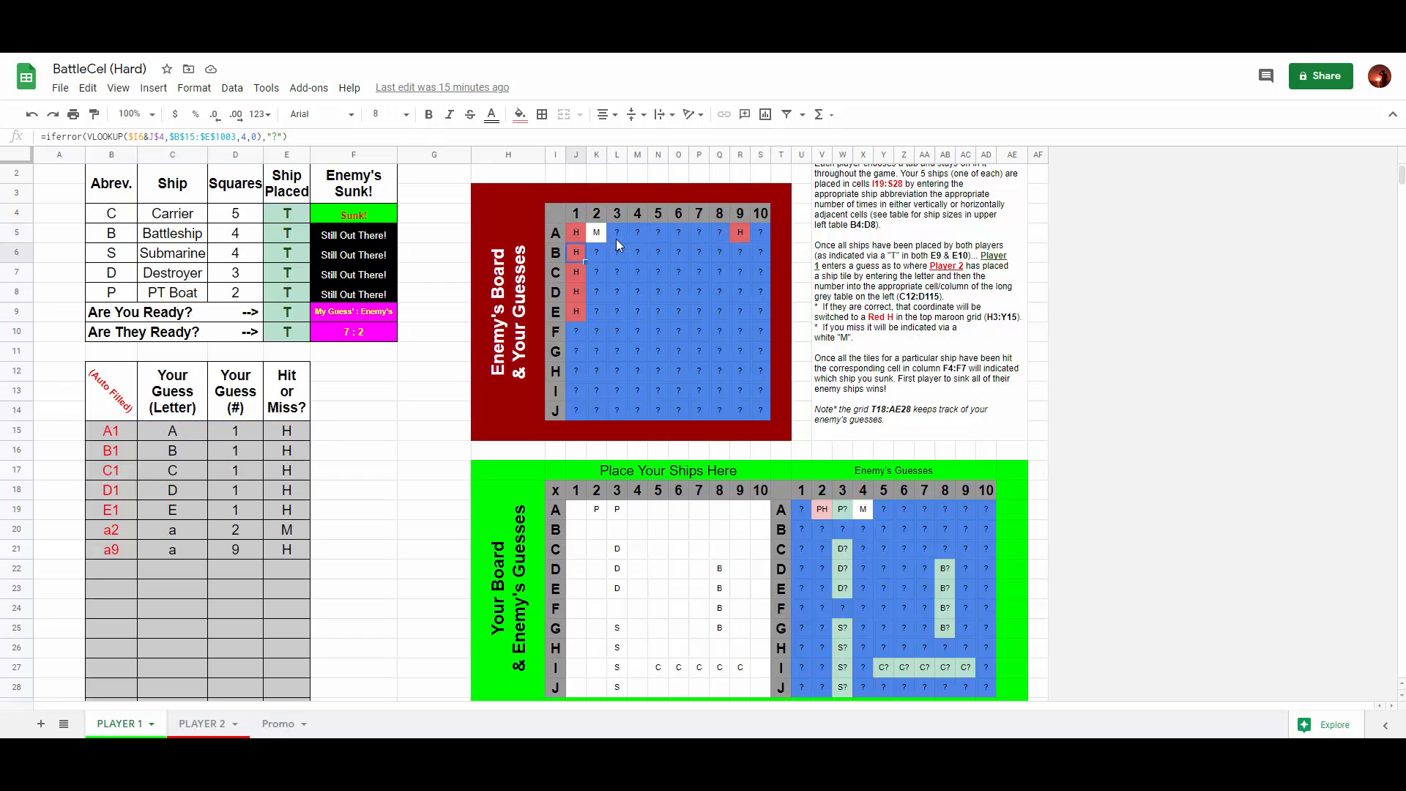
click(603, 236)
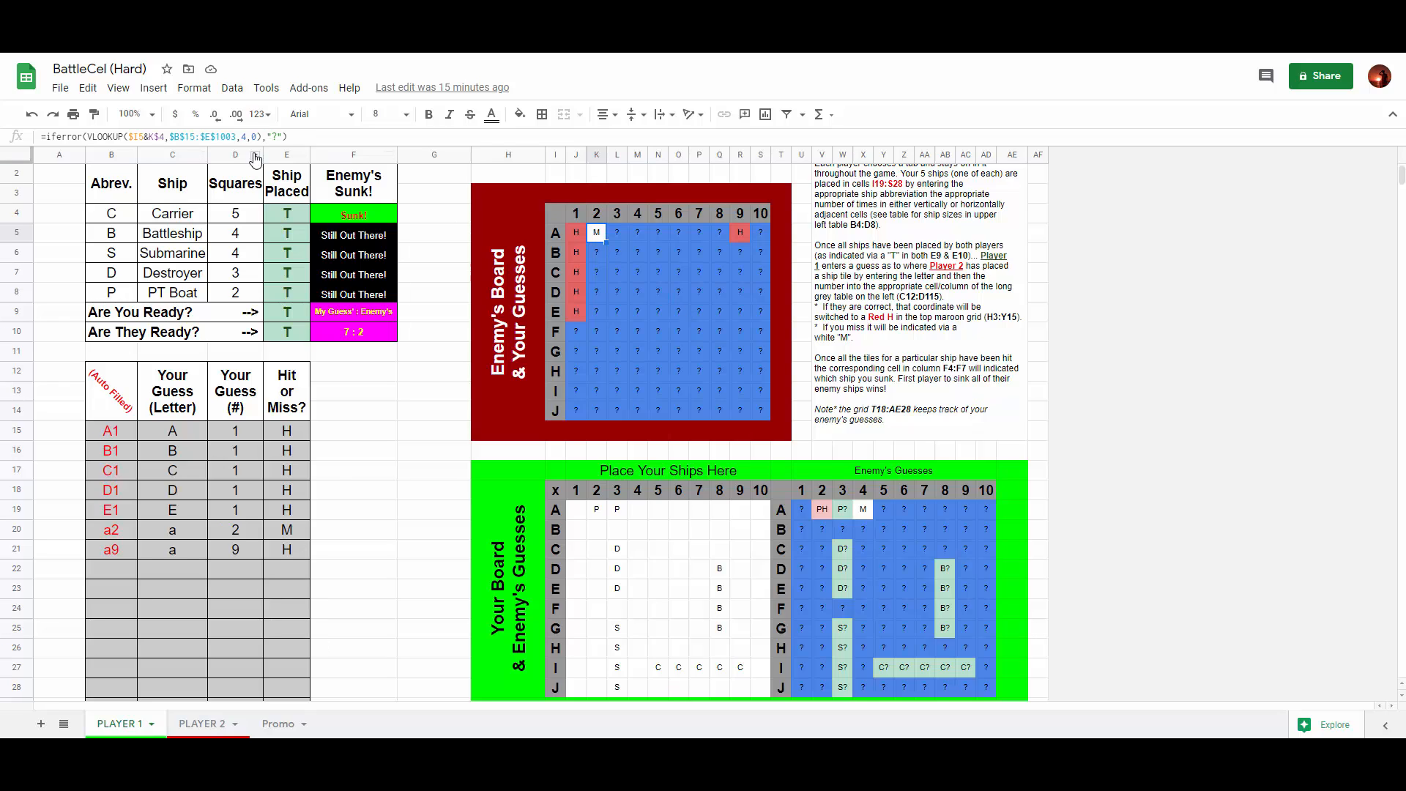
click(323, 138)
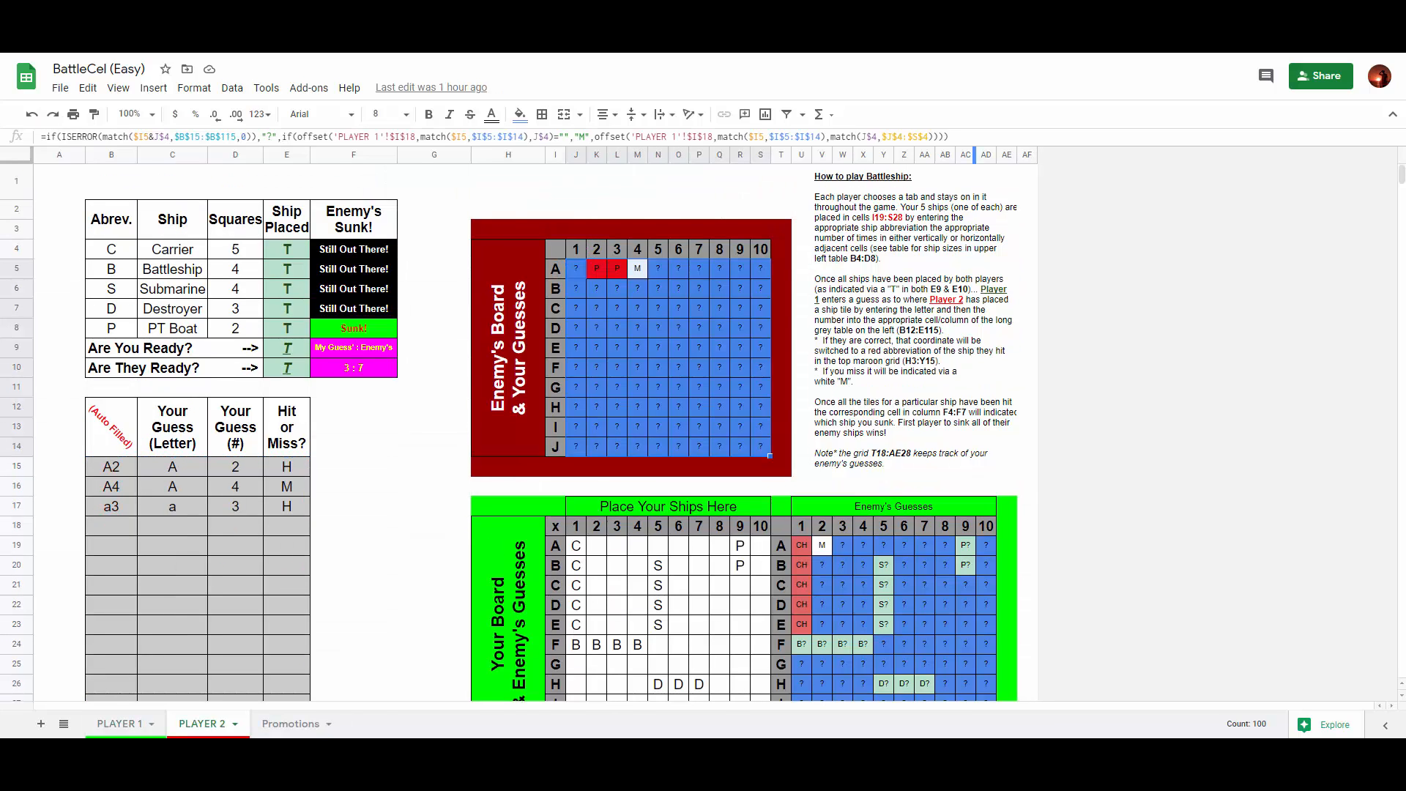
click(575, 268)
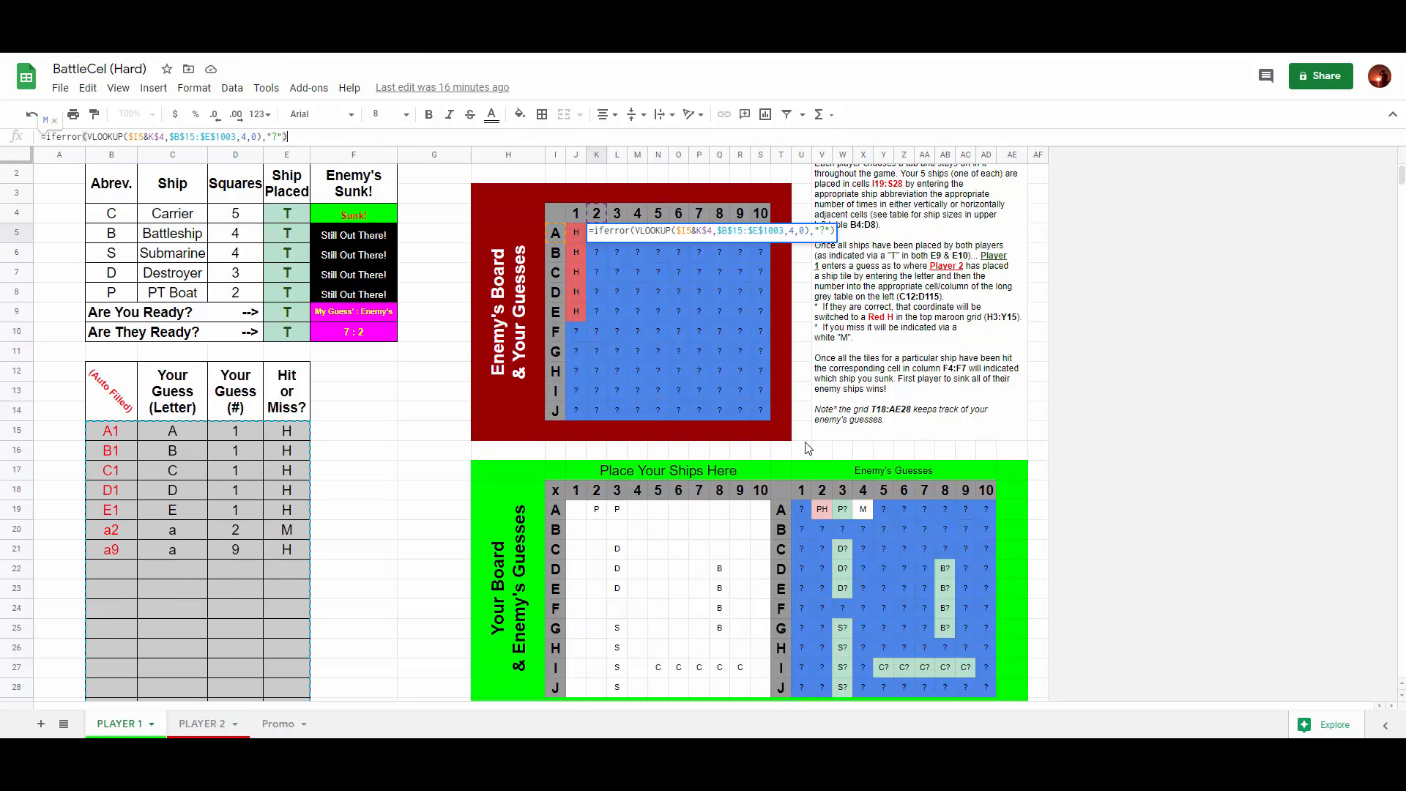
- Inspect the lookup formula in U19 of the Enemy's Guesses grid, including its references to the ship placement and the PLAYER 2 sheet
click(579, 513)
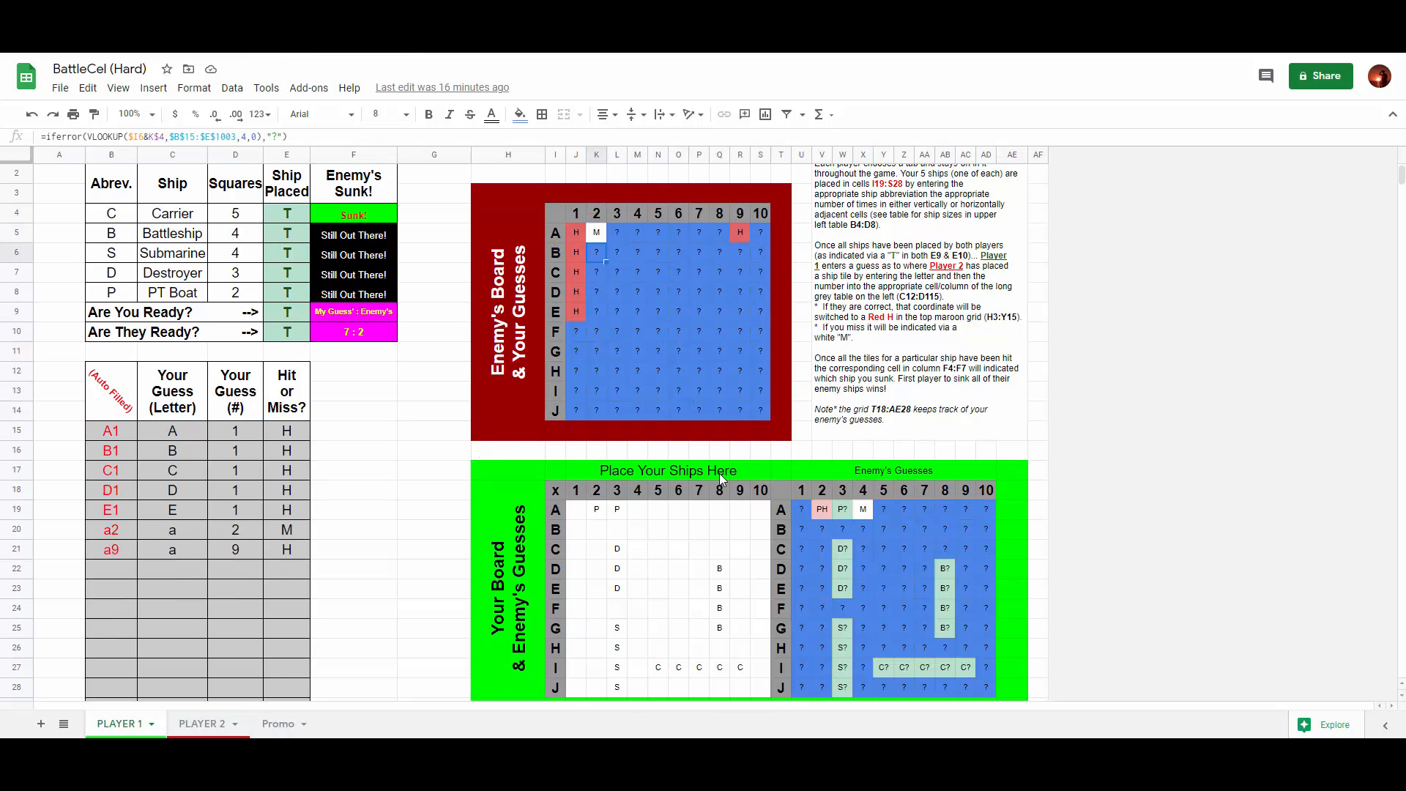
click(758, 687)
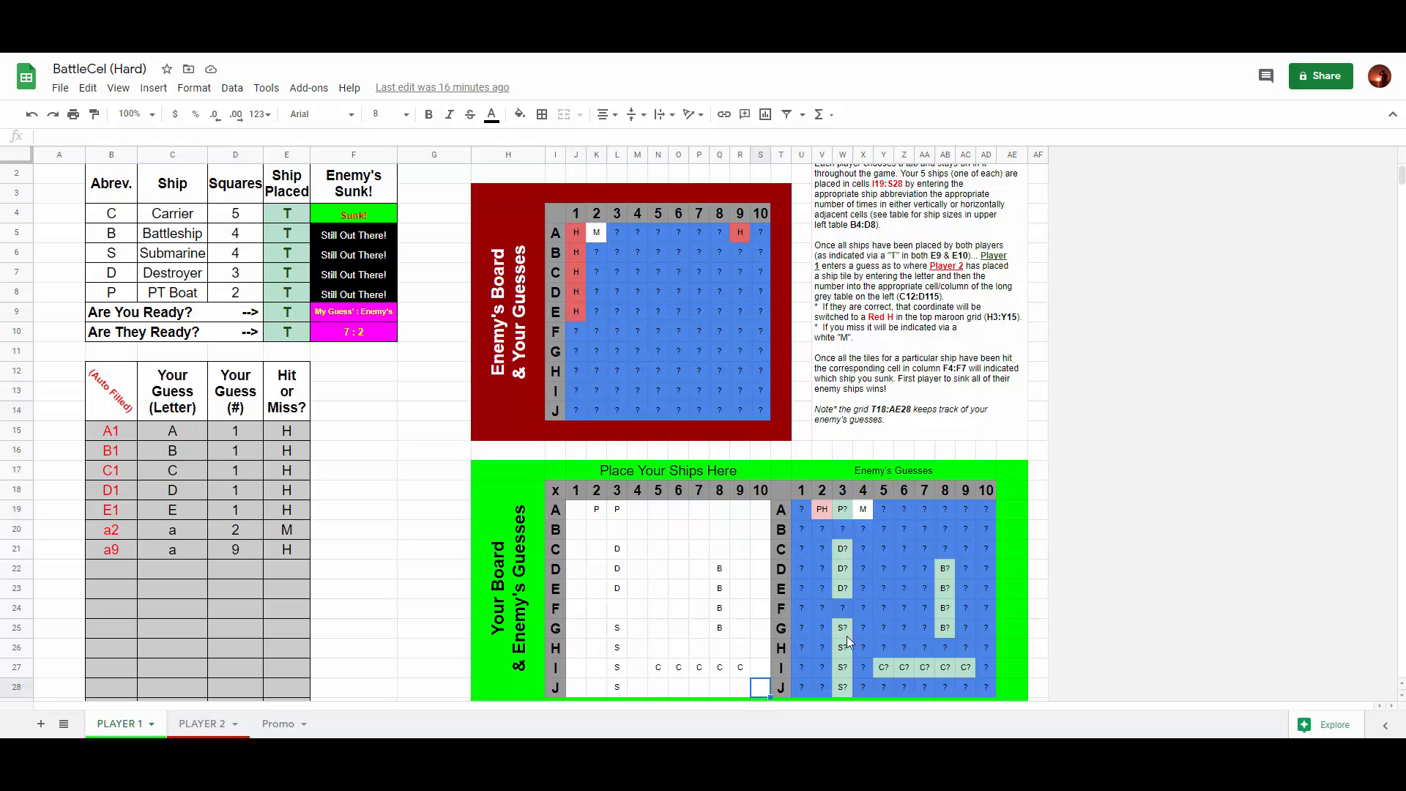
click(806, 515)
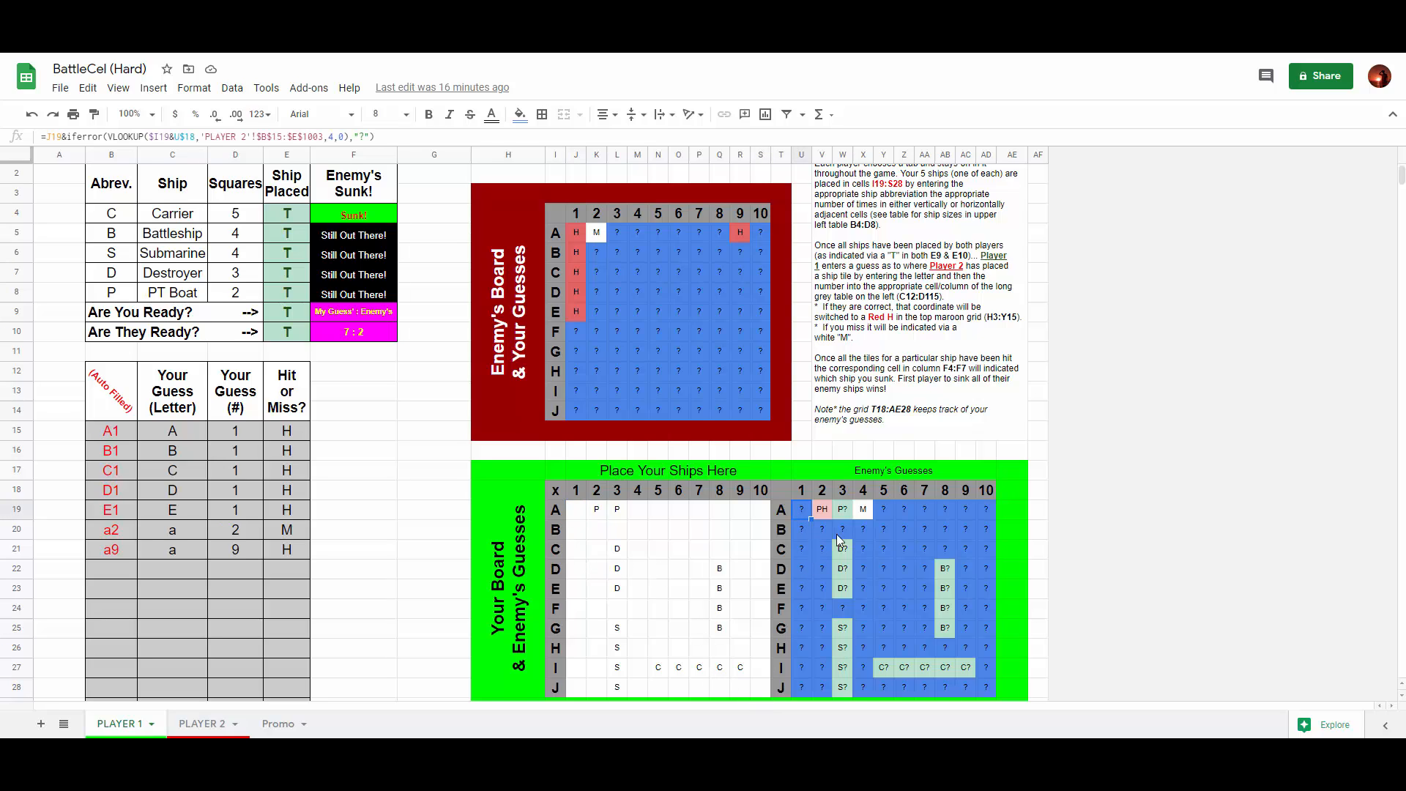
click(428, 139)
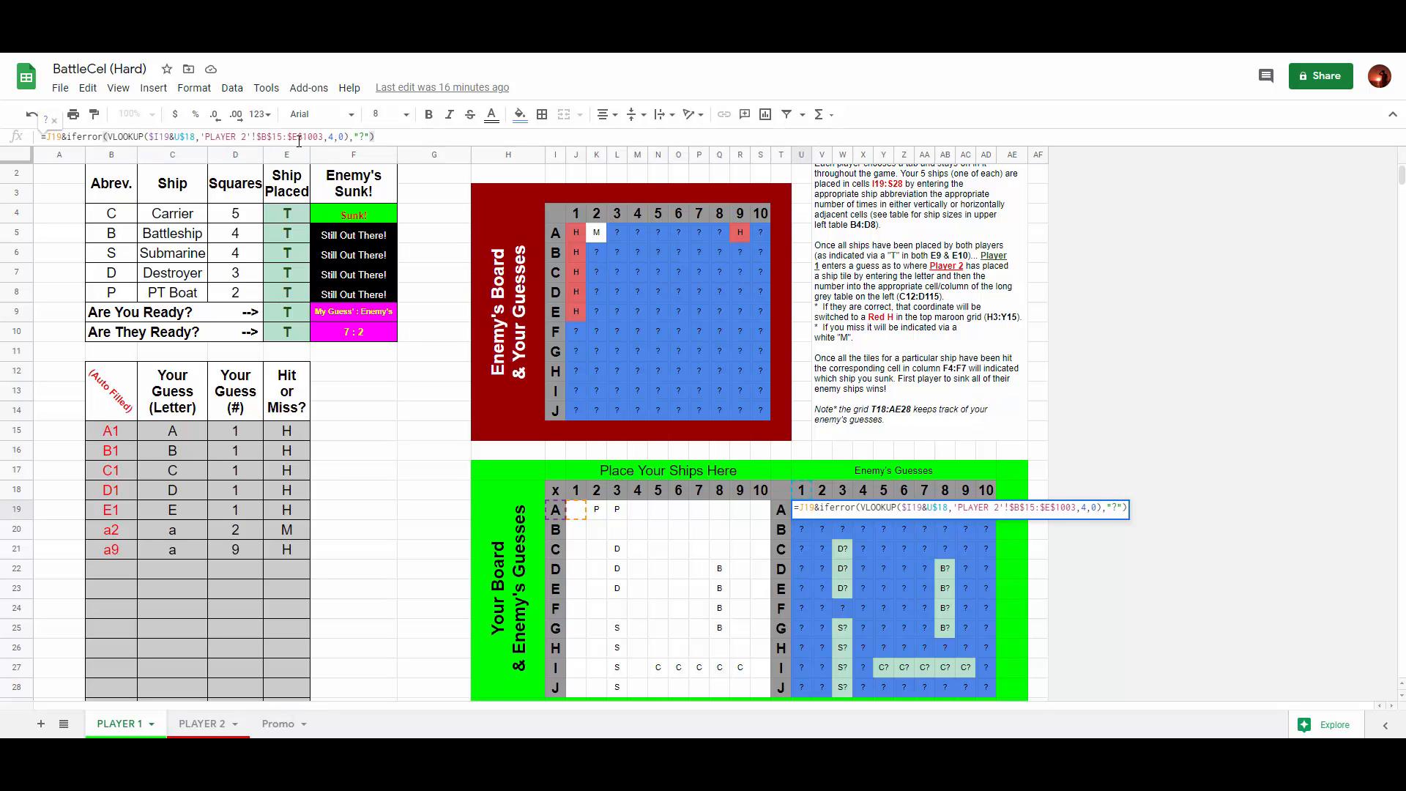
scroll(188, 261, up, 1)
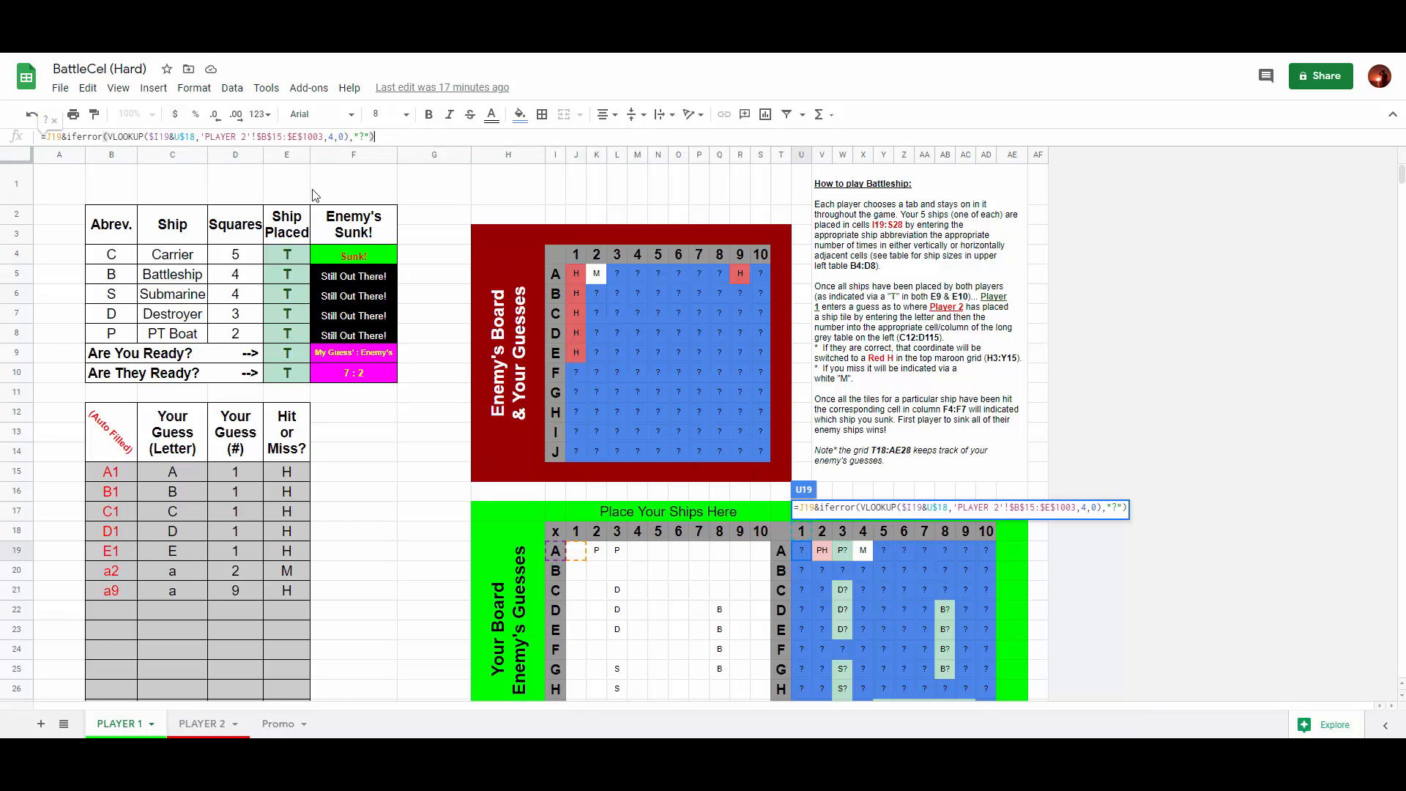
key(Return)
scroll(877, 607, down, 2)
scroll(872, 604, up, 2)
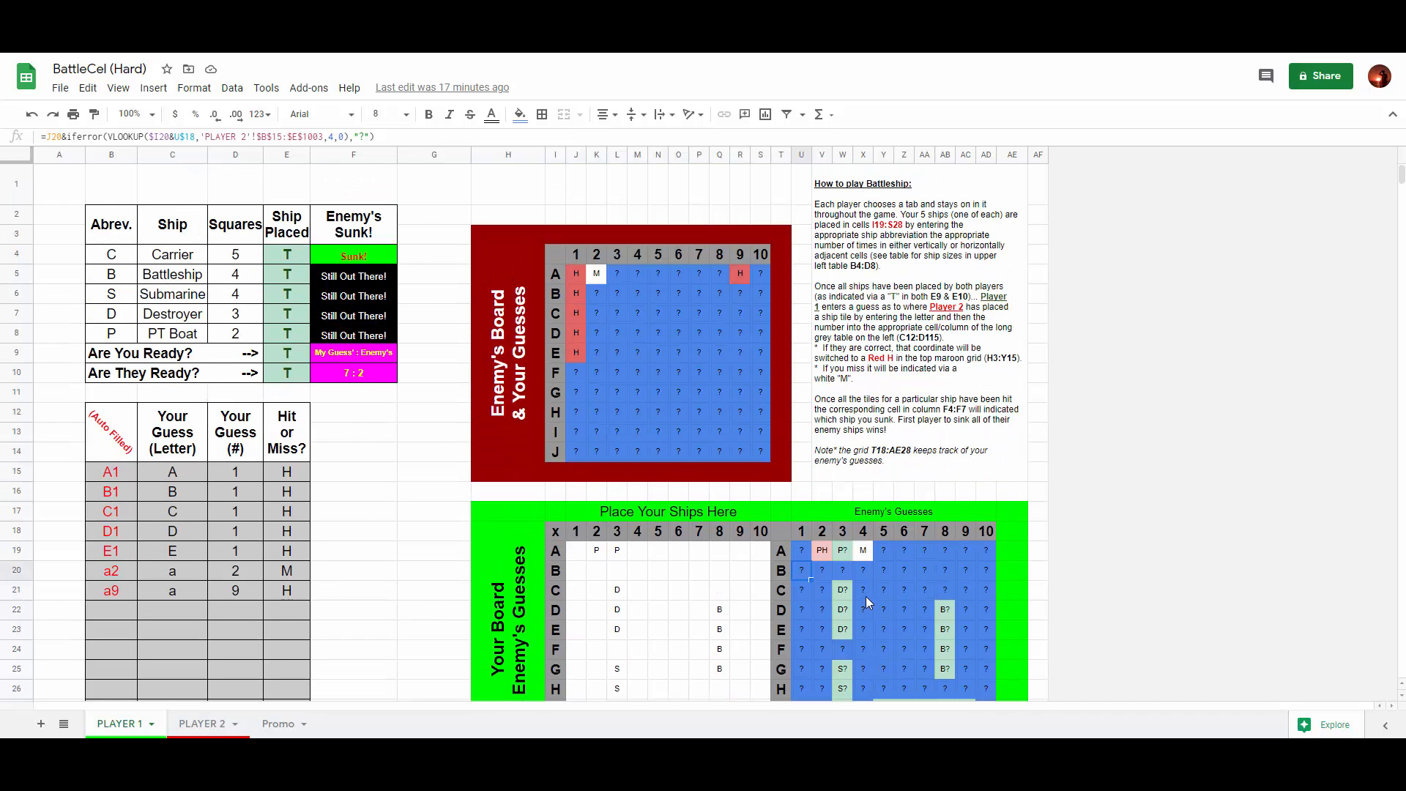
- Review the conditional formatting rules of the Carrier's Enemy's Sunk cell F4 and close them
click(371, 260)
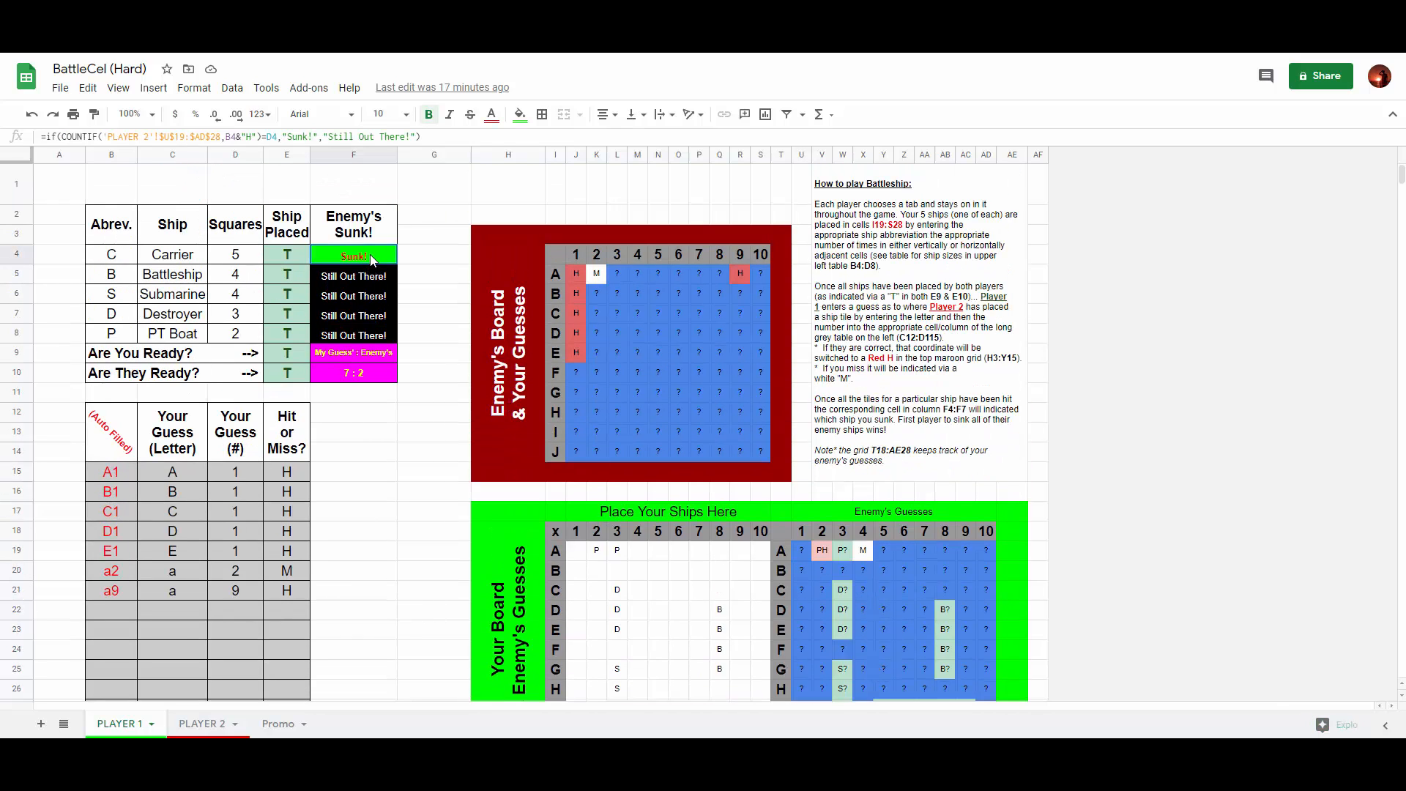
click(192, 89)
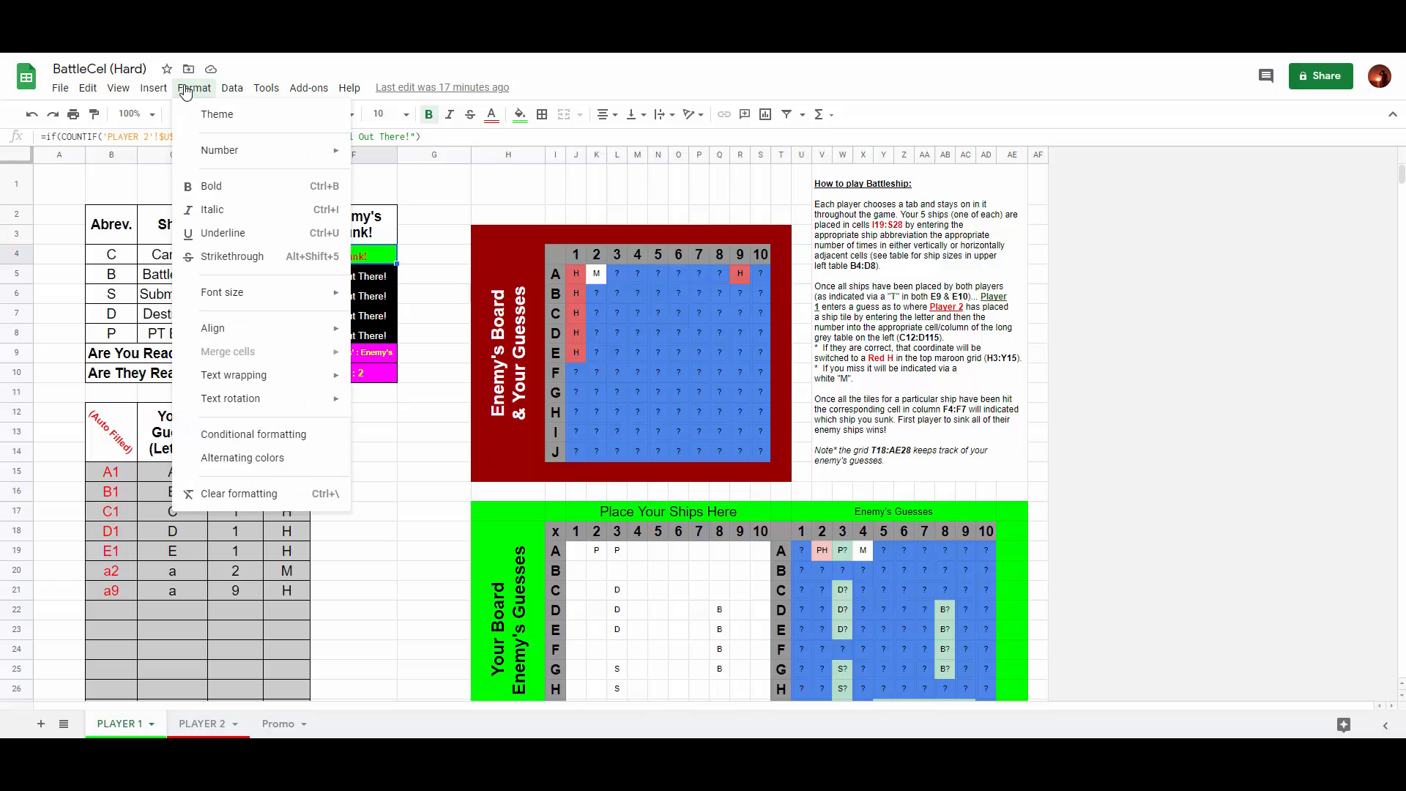
click(292, 445)
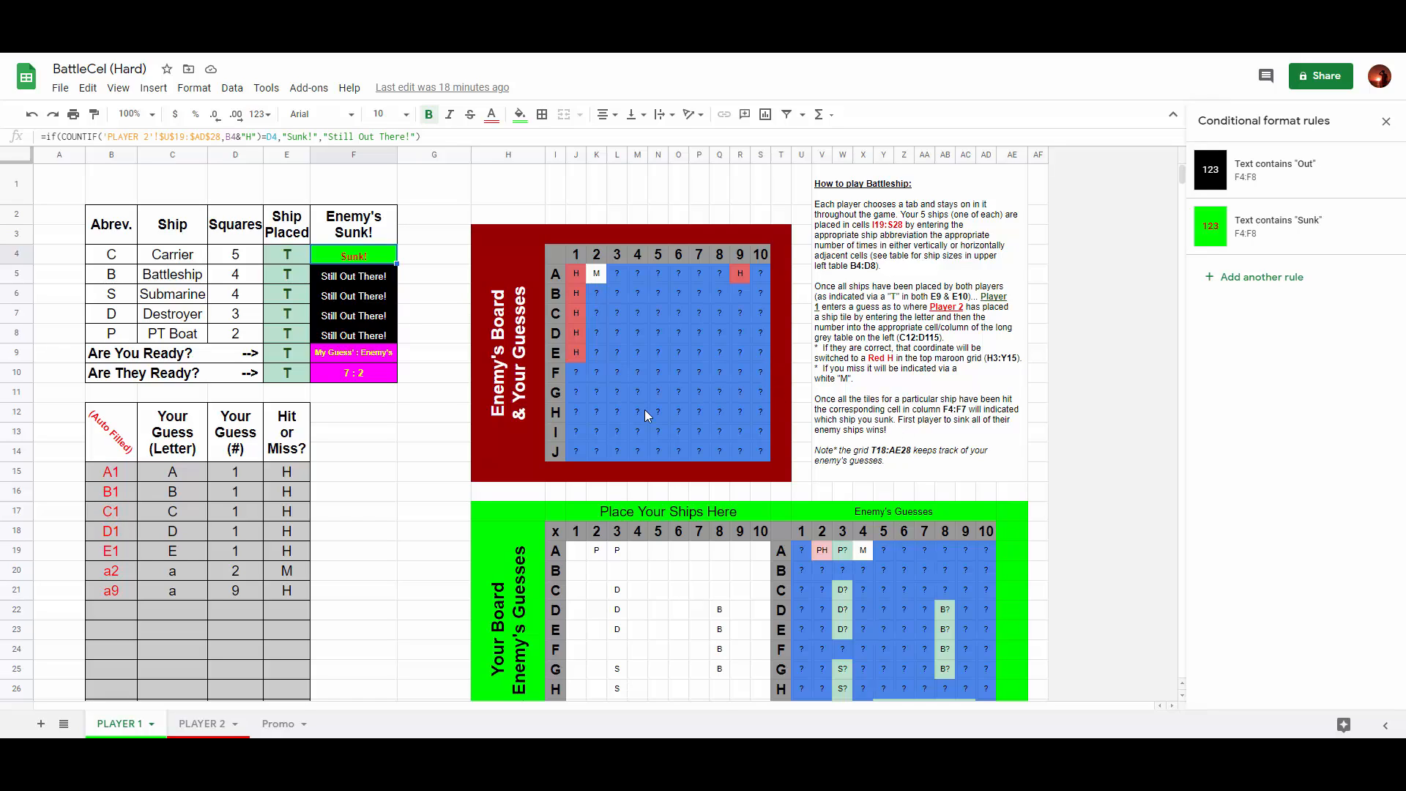
click(432, 468)
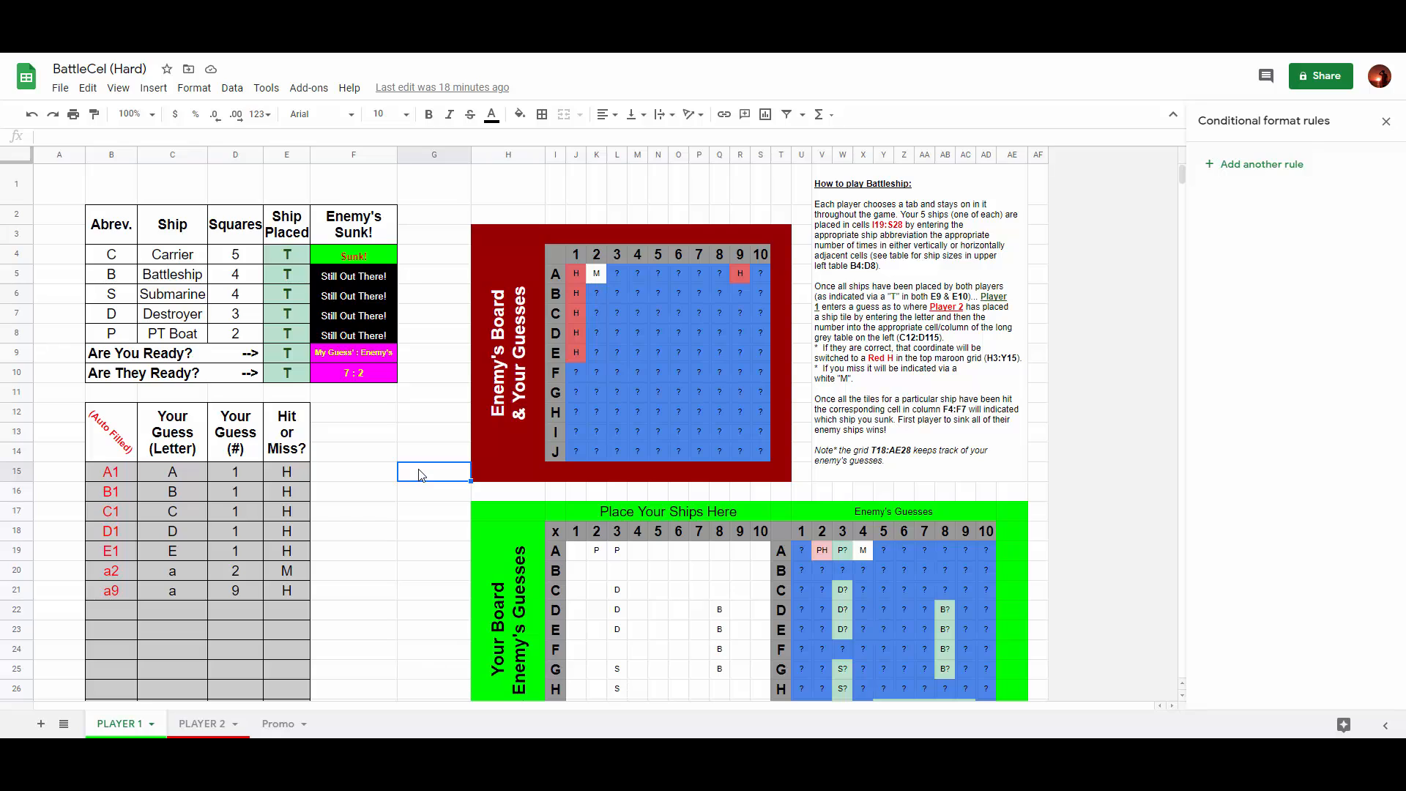
click(1385, 122)
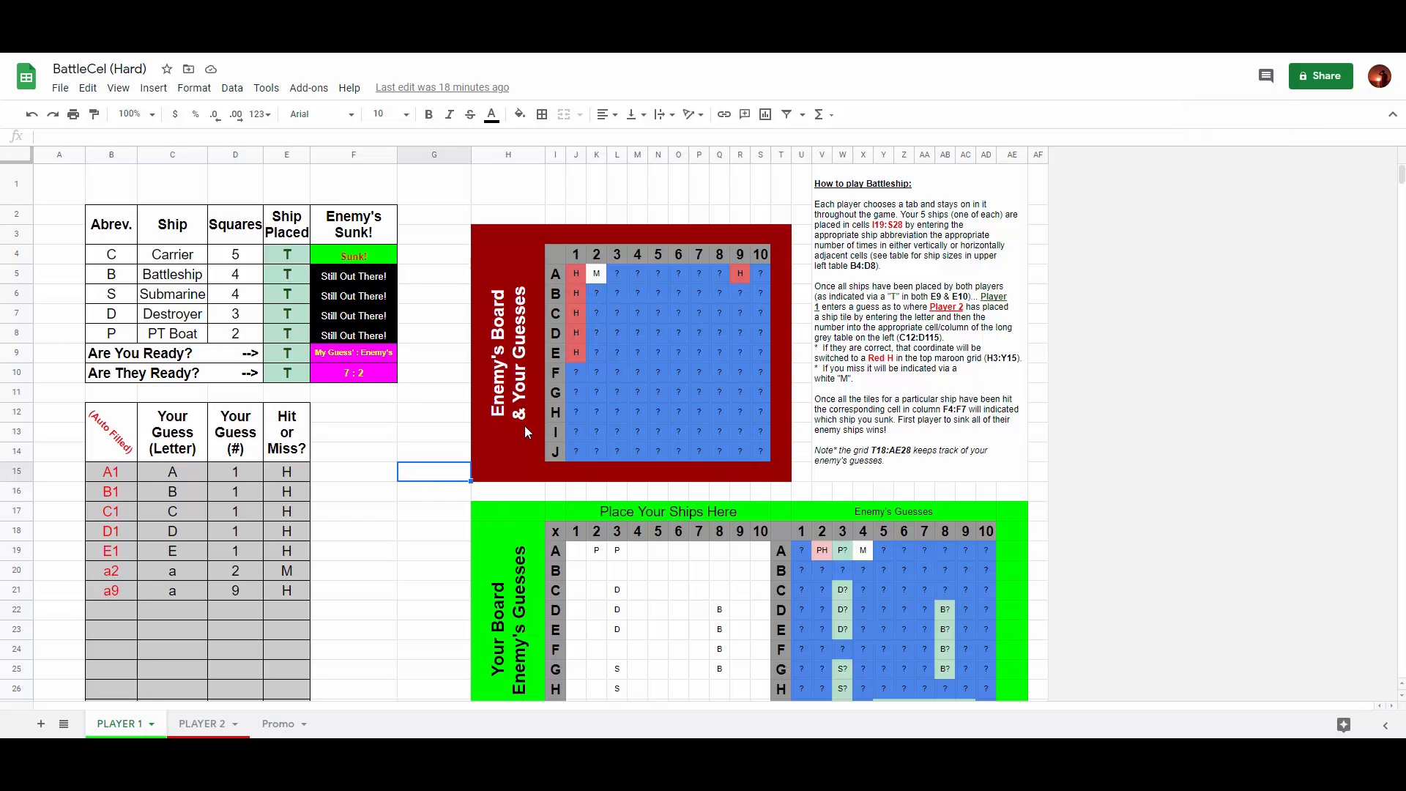
- Look through the Promo sheet as far as its referral links, and open the Promotions sheet of the BattleCel (Easy) spreadsheet
click(227, 733)
click(276, 725)
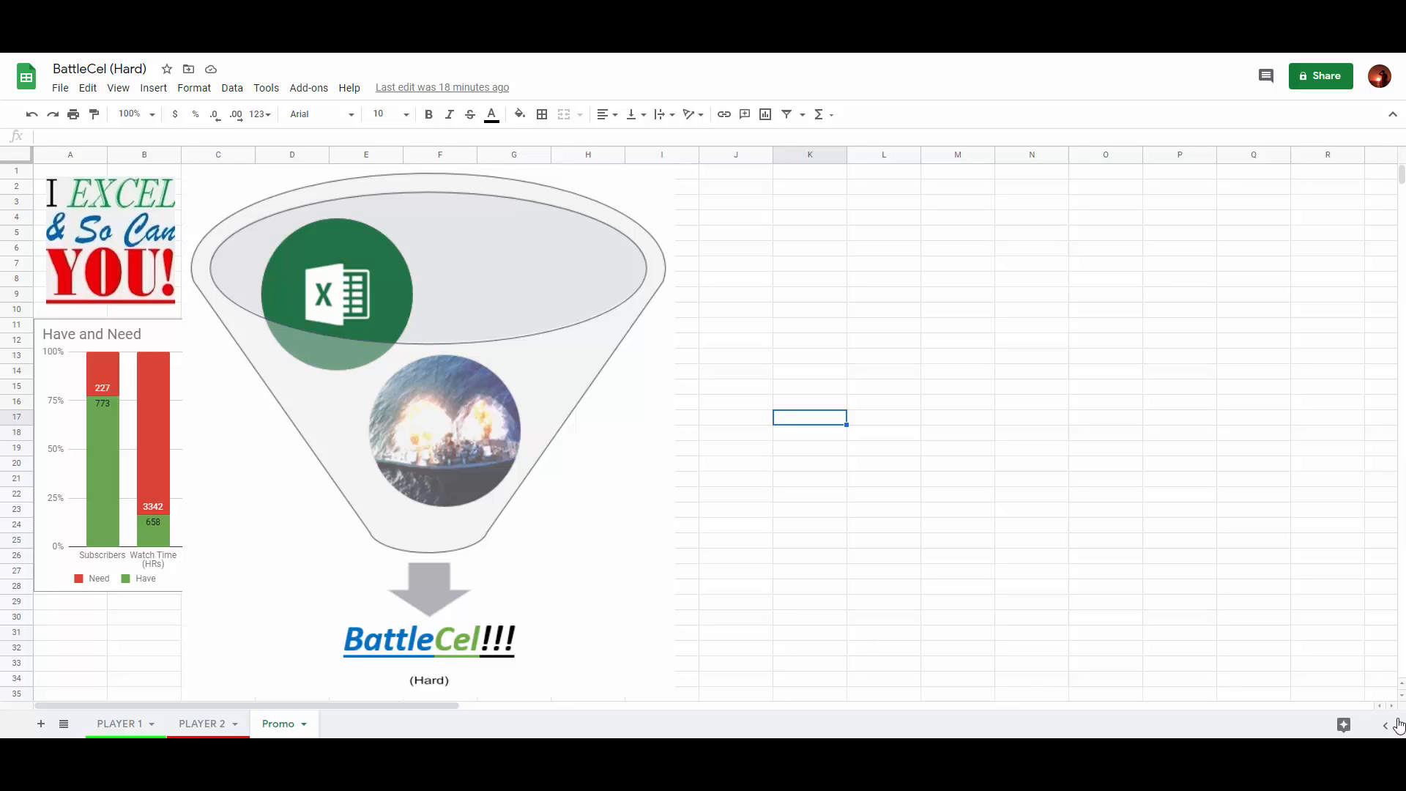
drag(1393, 711, 1399, 709)
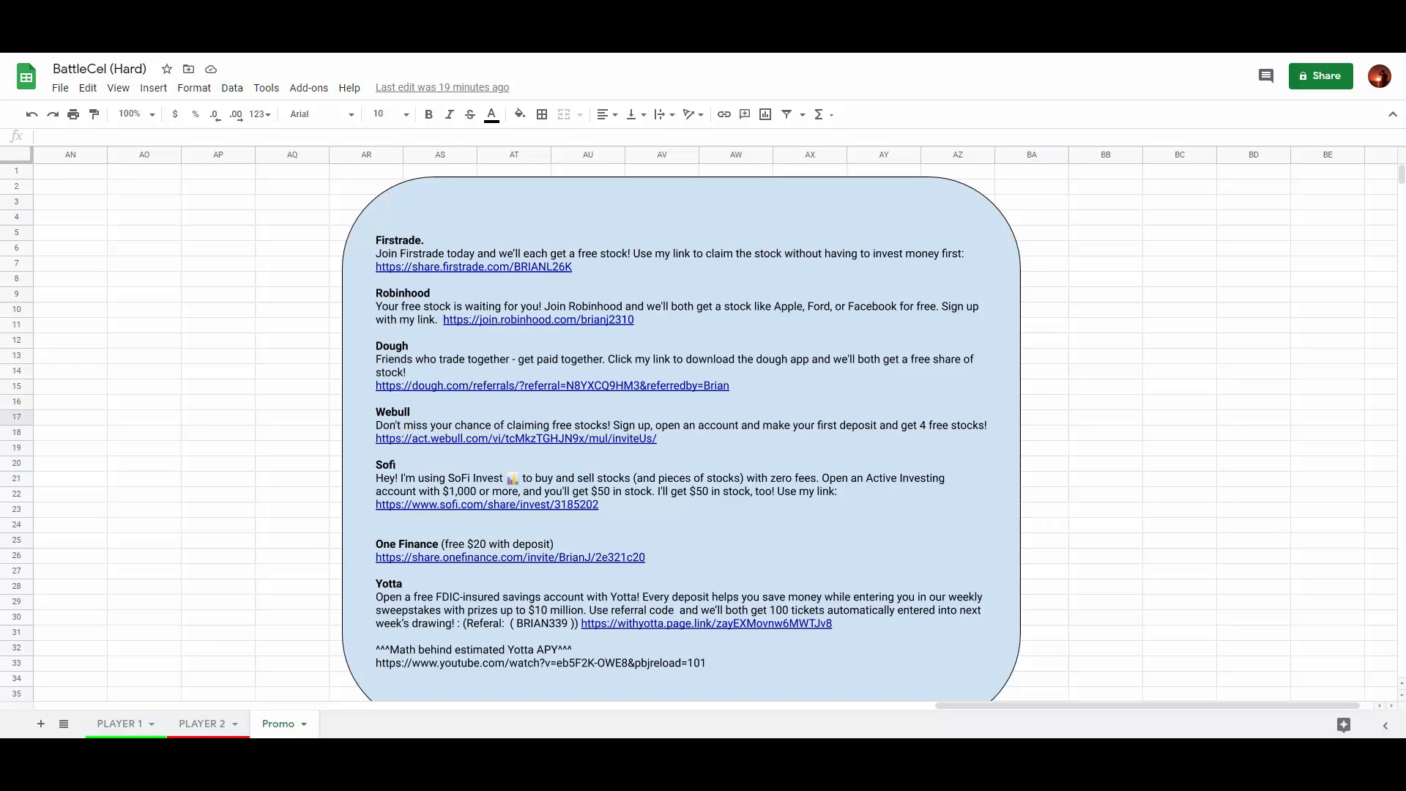
drag(1077, 703, 97, 646)
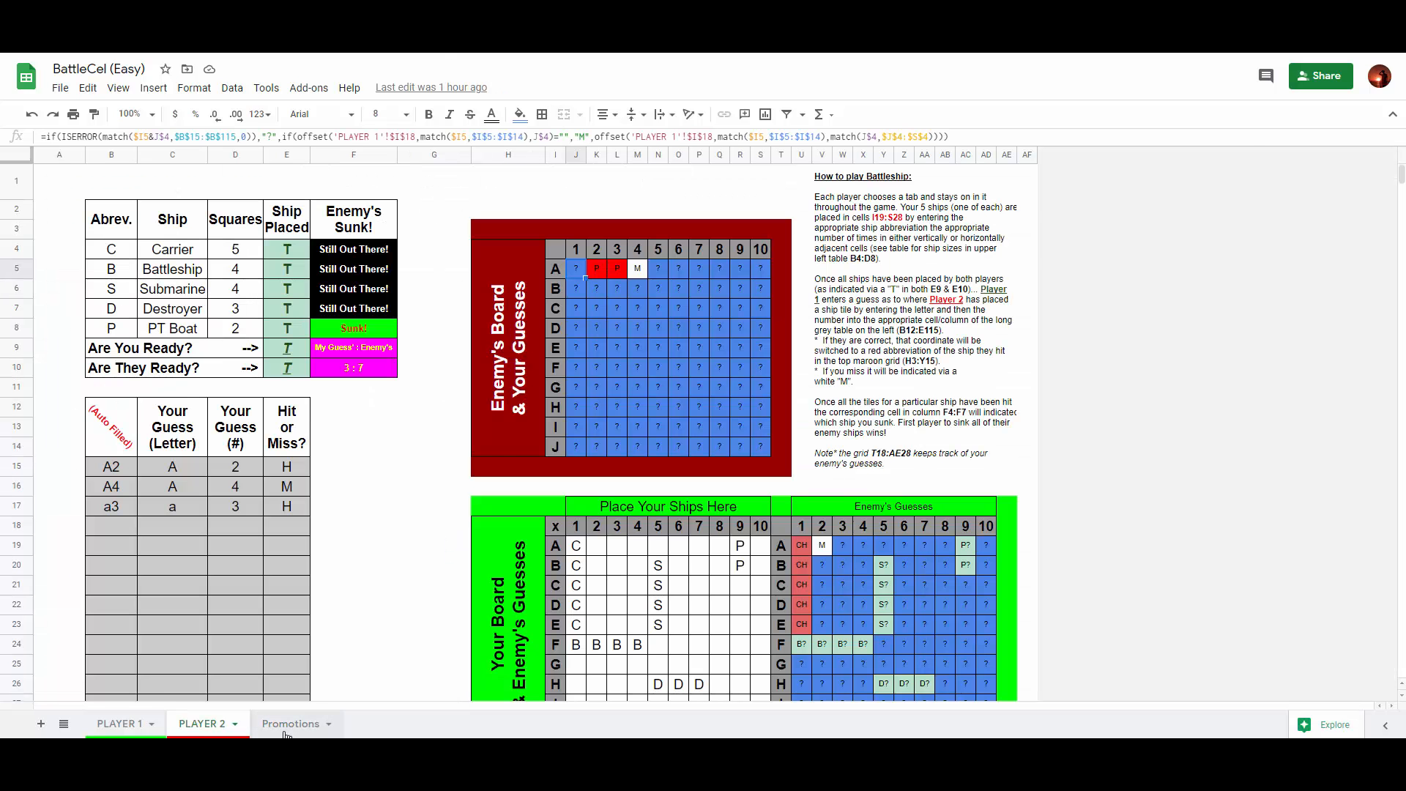
click(285, 729)
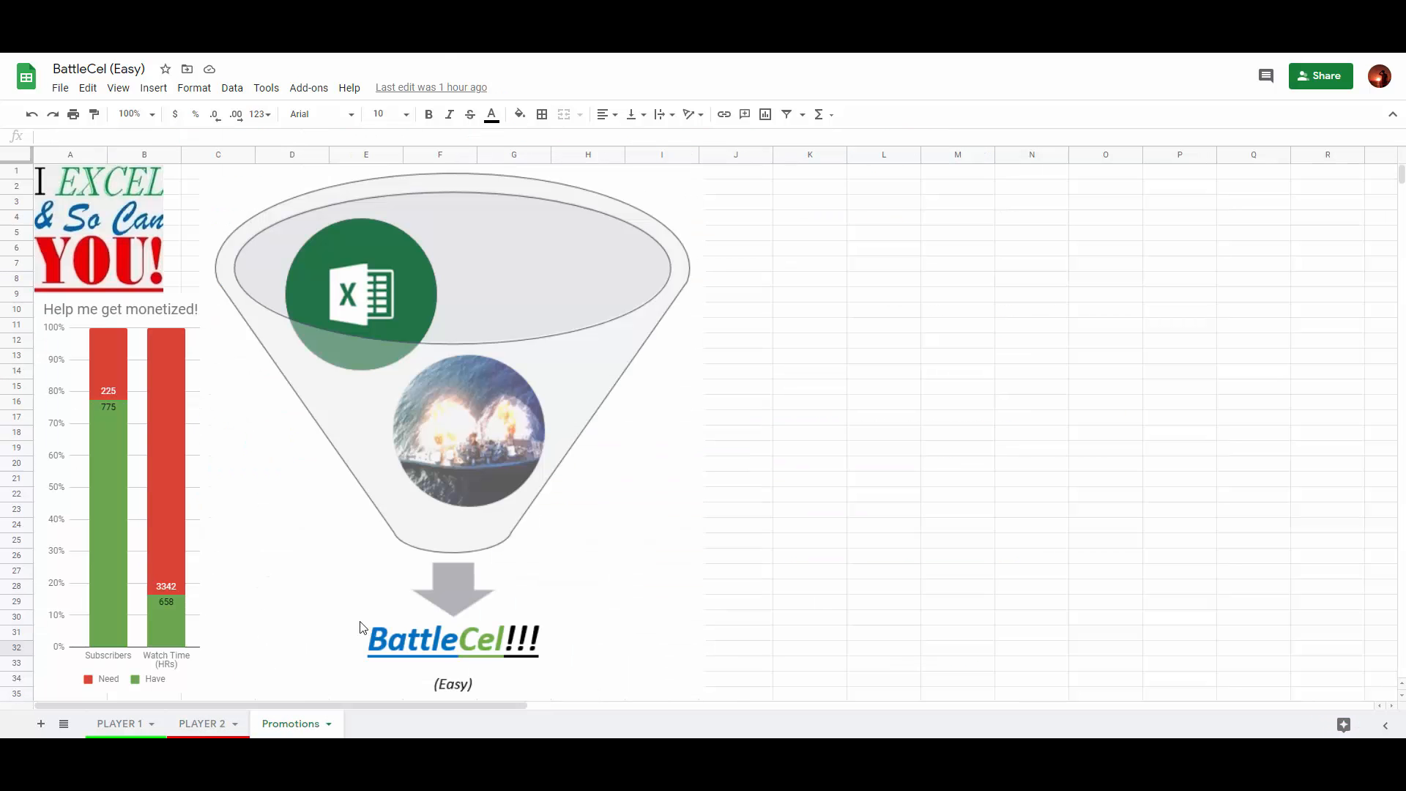